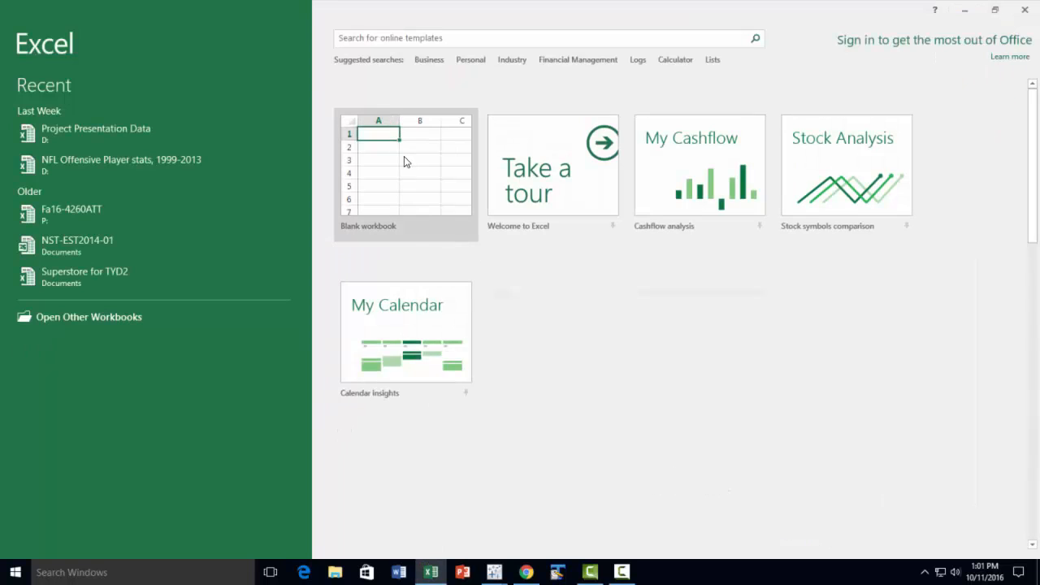
Start a blank workbook and open countries of the world with the indicator files gapminder gdp_per_capita_ppp, gapminder population and life_expectancy_at_birth
{"action": "left_click", "coordinate": [404, 156]}
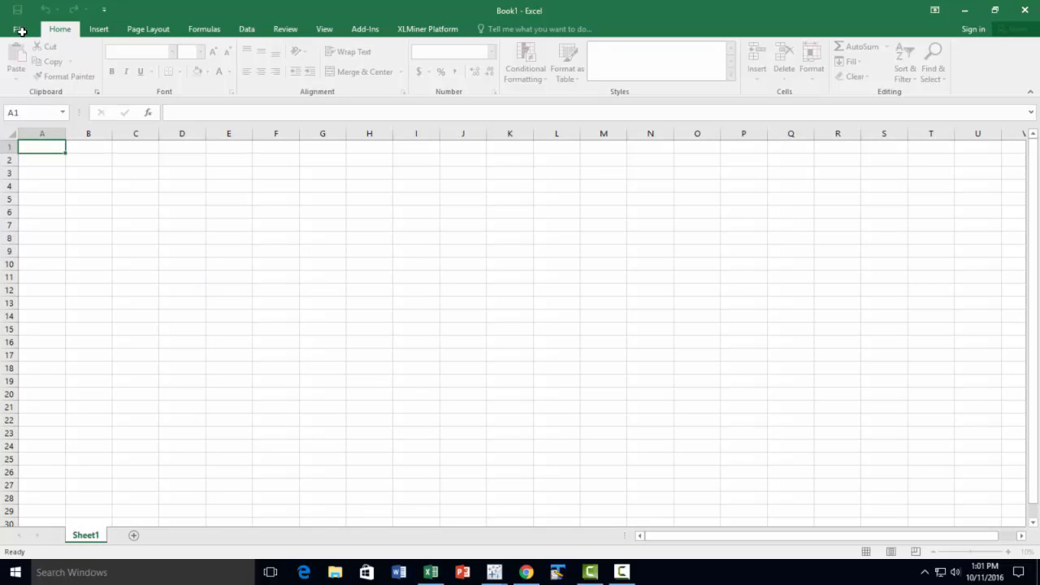
{"action": "left_click", "coordinate": [22, 31]}
{"action": "left_click", "coordinate": [163, 248]}
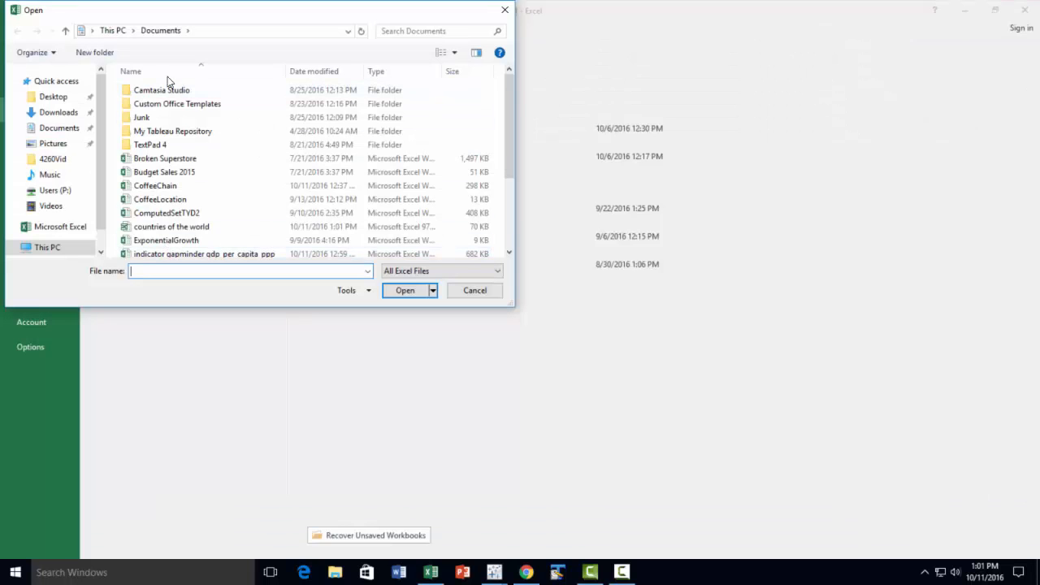
{"action": "scroll", "coordinate": [214, 187], "scroll_direction": "down", "scroll_amount": 3}
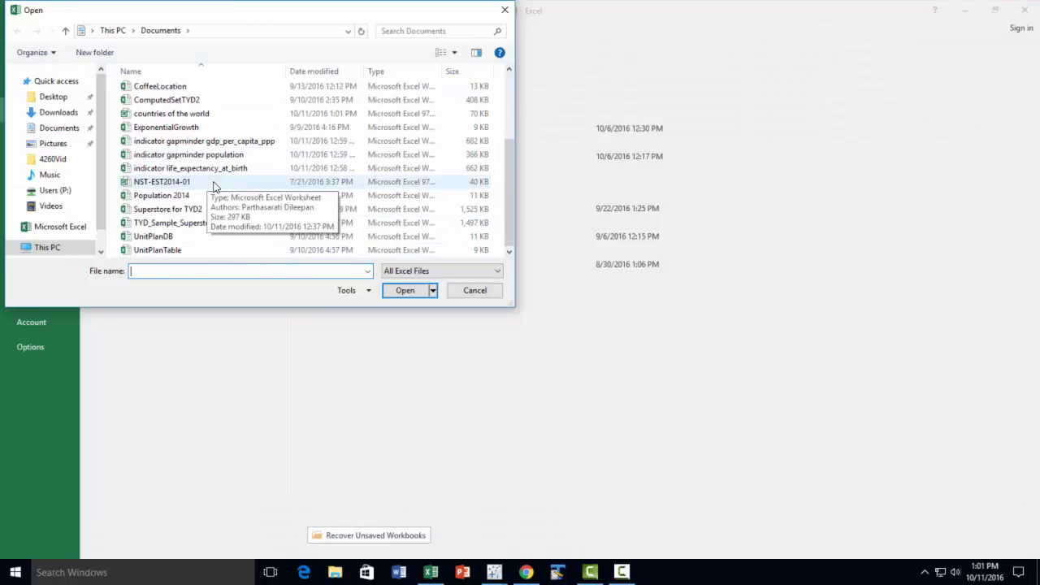
{"action": "left_click", "coordinate": [183, 198]}
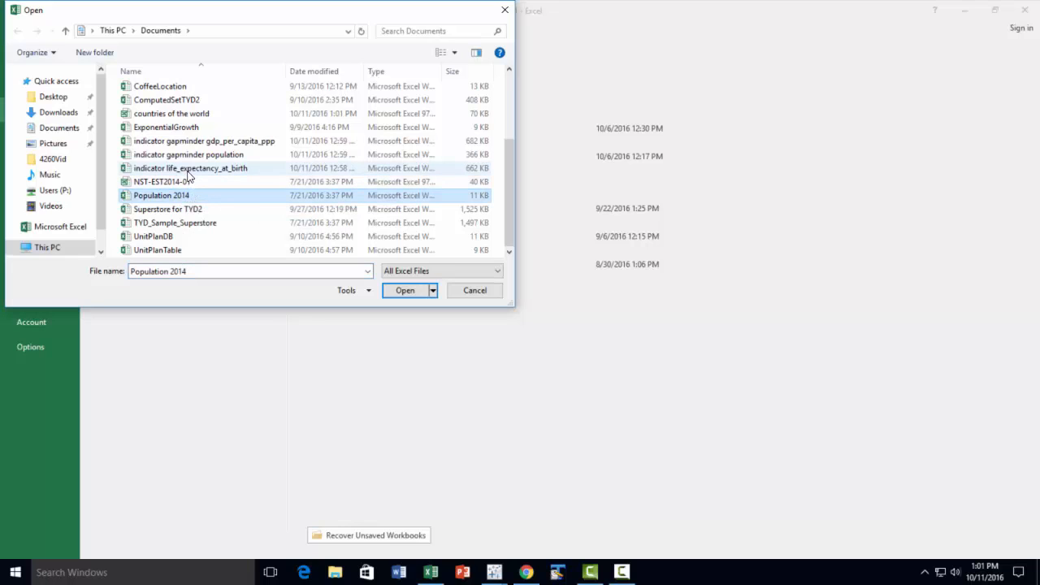
{"action": "left_click", "coordinate": [190, 171], "text": "ctrl"}
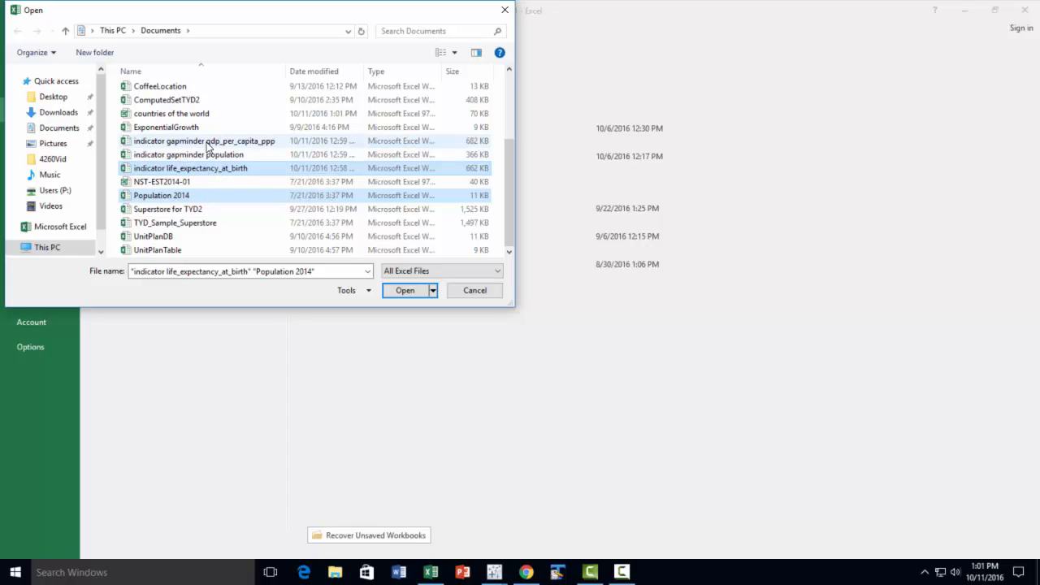
{"action": "left_click", "coordinate": [207, 142], "text": "ctrl"}
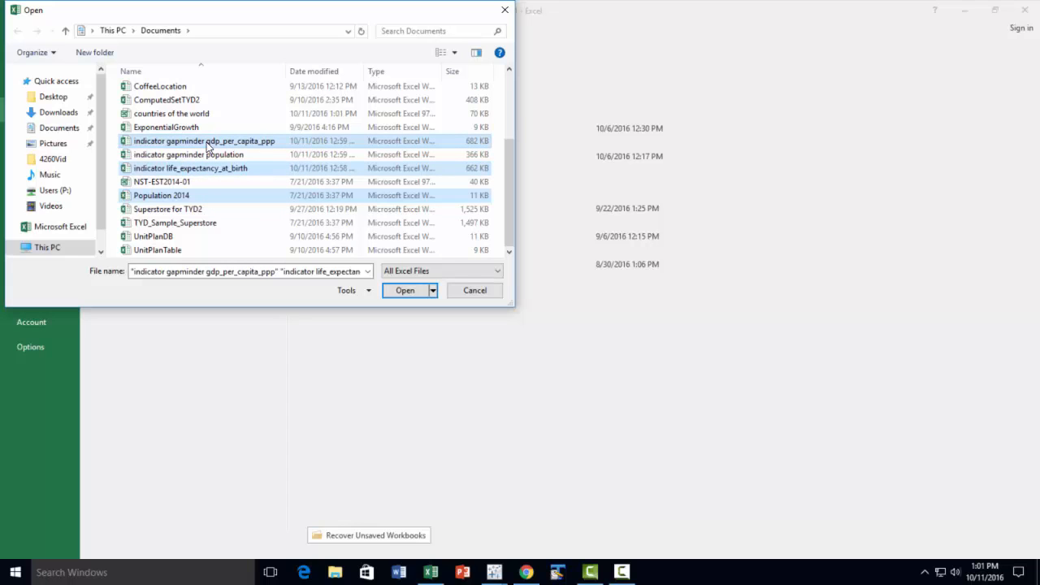
{"action": "left_click", "coordinate": [208, 196], "text": "ctrl"}
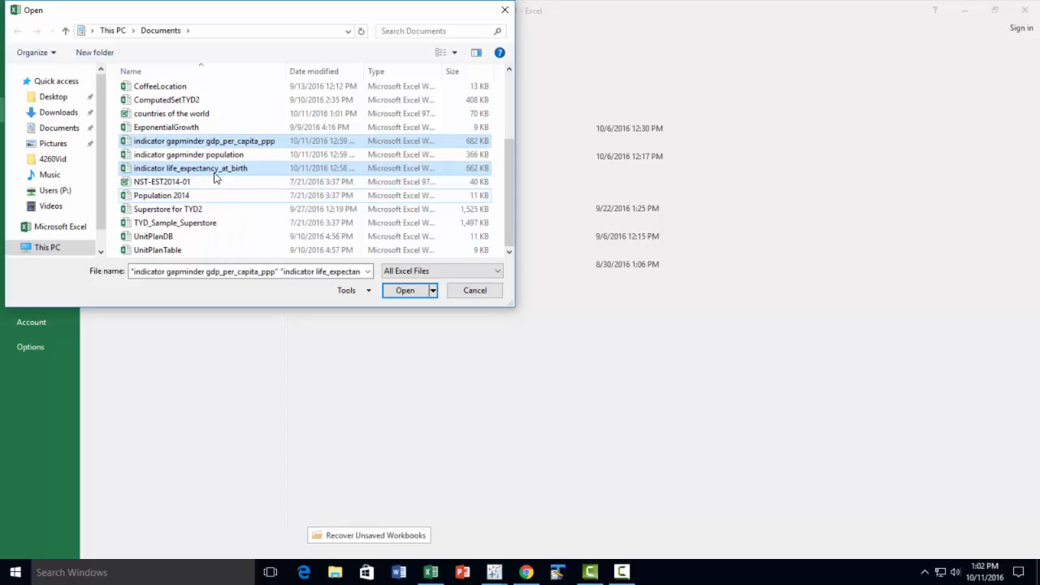
{"action": "left_click", "coordinate": [215, 155], "text": "ctrl"}
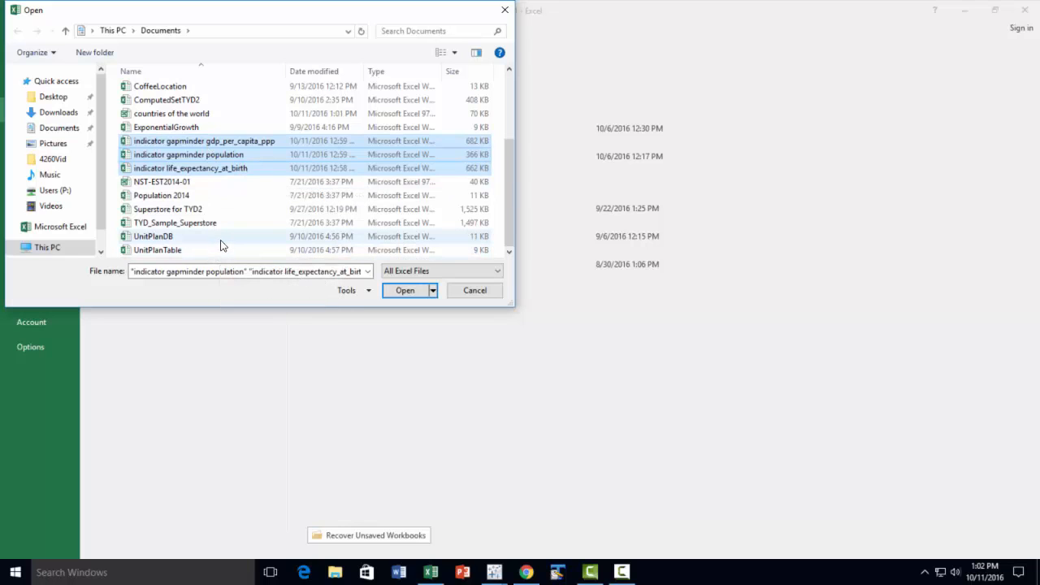
{"action": "left_click", "coordinate": [193, 113], "text": "ctrl"}
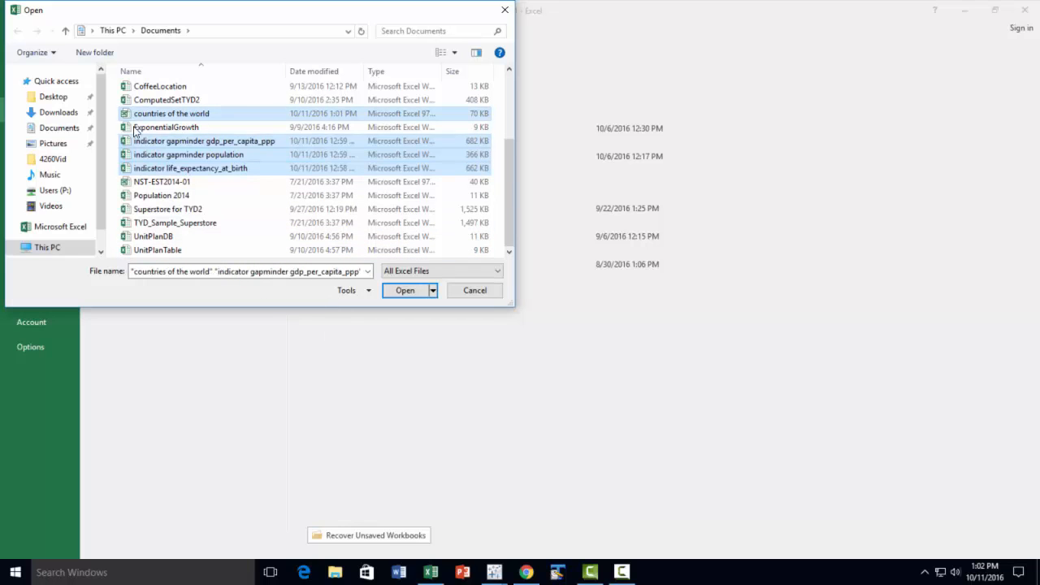
{"action": "left_click", "coordinate": [405, 291]}
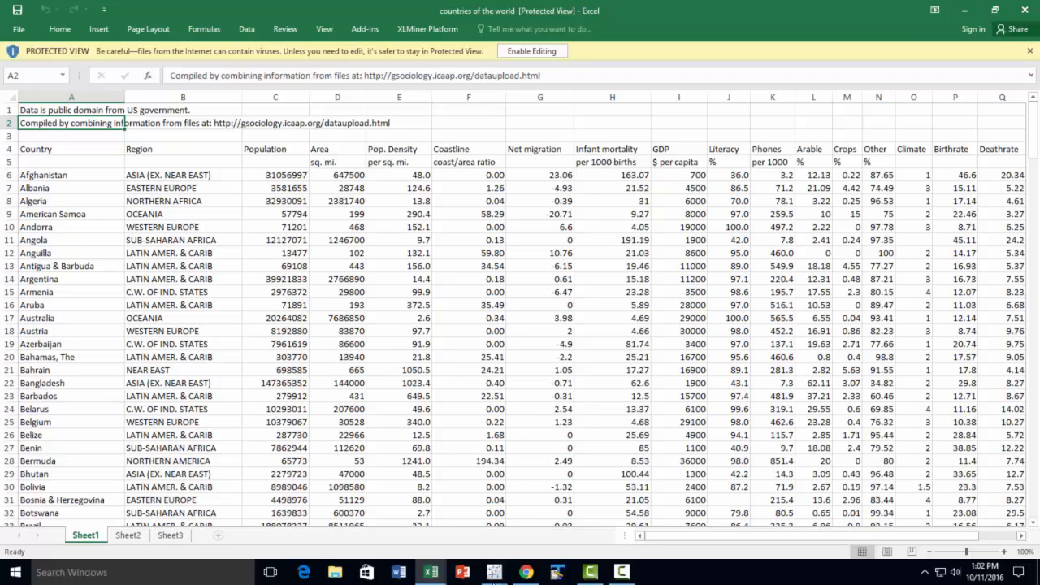
Examine the data layout in the life expectancy, population, GDP per capita and countries of the world workbooks in turn
{"action": "mouse_move", "coordinate": [433, 577]}
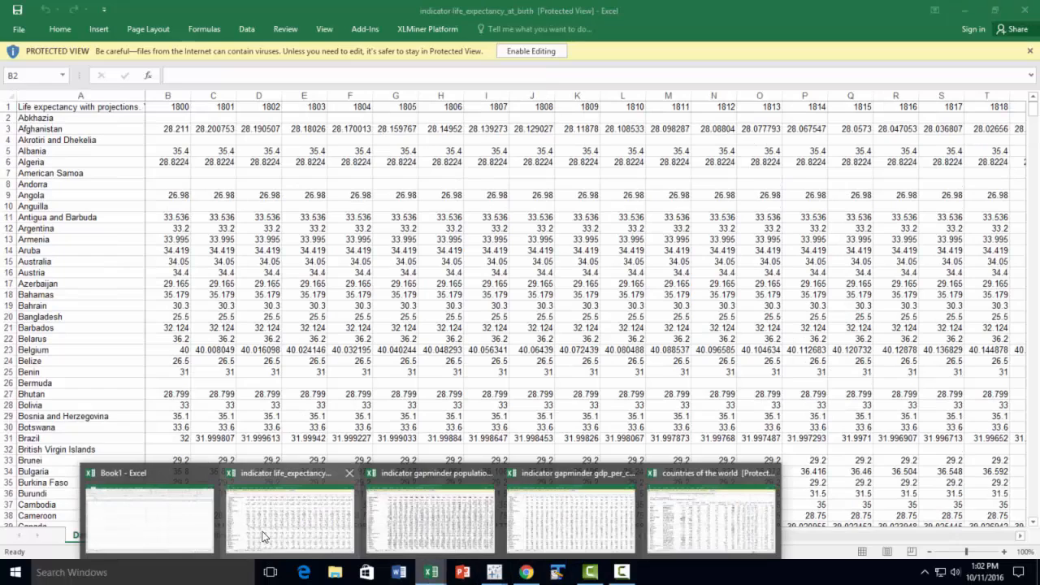
{"action": "left_click", "coordinate": [284, 502]}
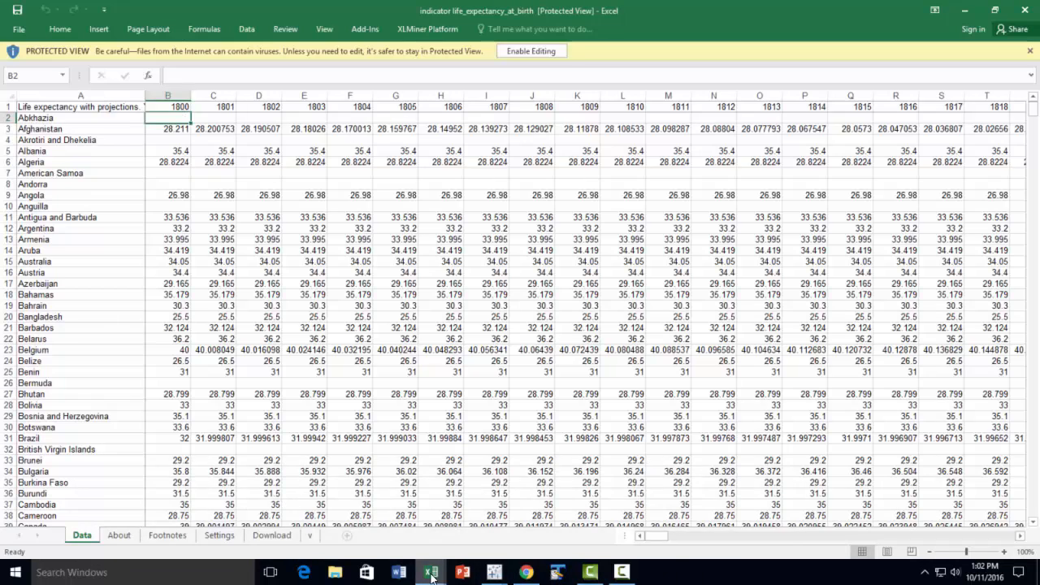
{"action": "mouse_move", "coordinate": [431, 575]}
{"action": "left_click", "coordinate": [476, 522]}
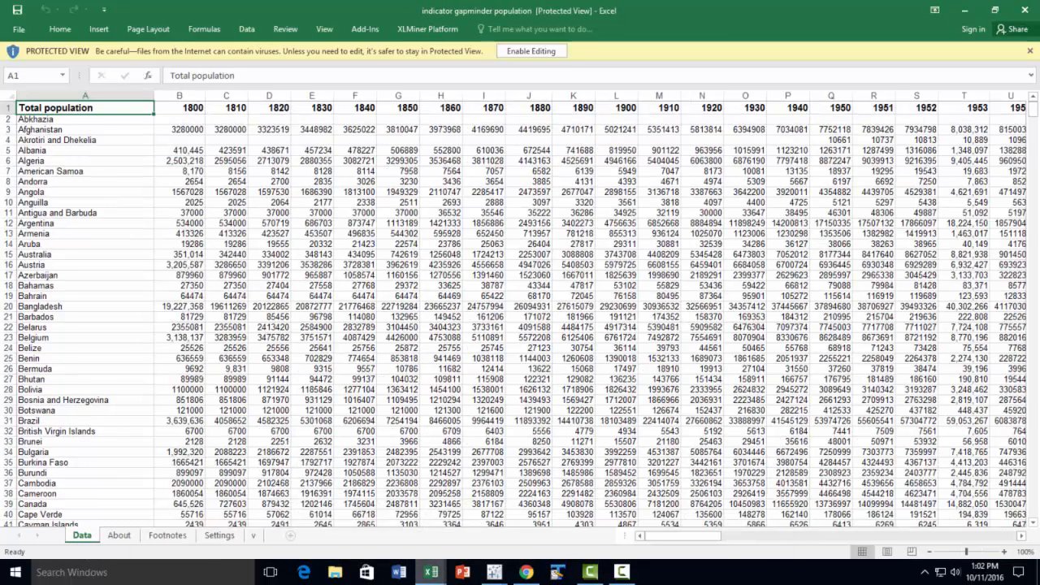
{"action": "mouse_move", "coordinate": [431, 576]}
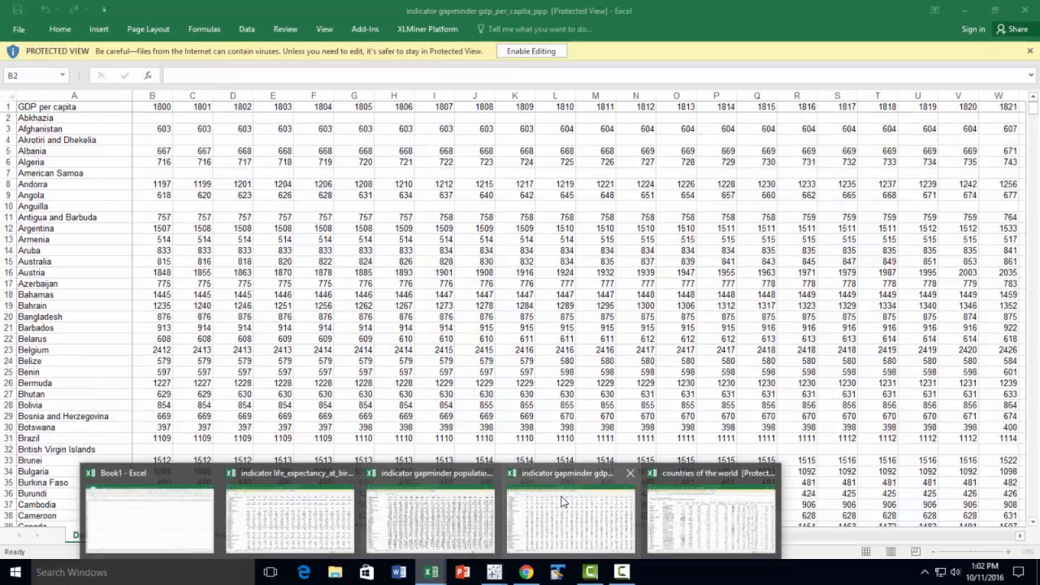
{"action": "left_click", "coordinate": [560, 502]}
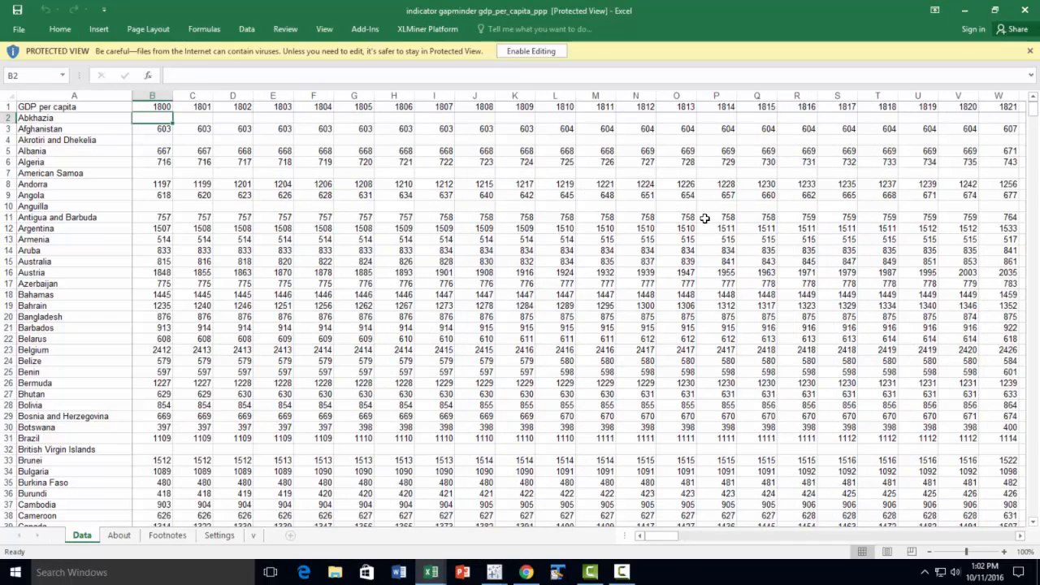
{"action": "mouse_move", "coordinate": [431, 572]}
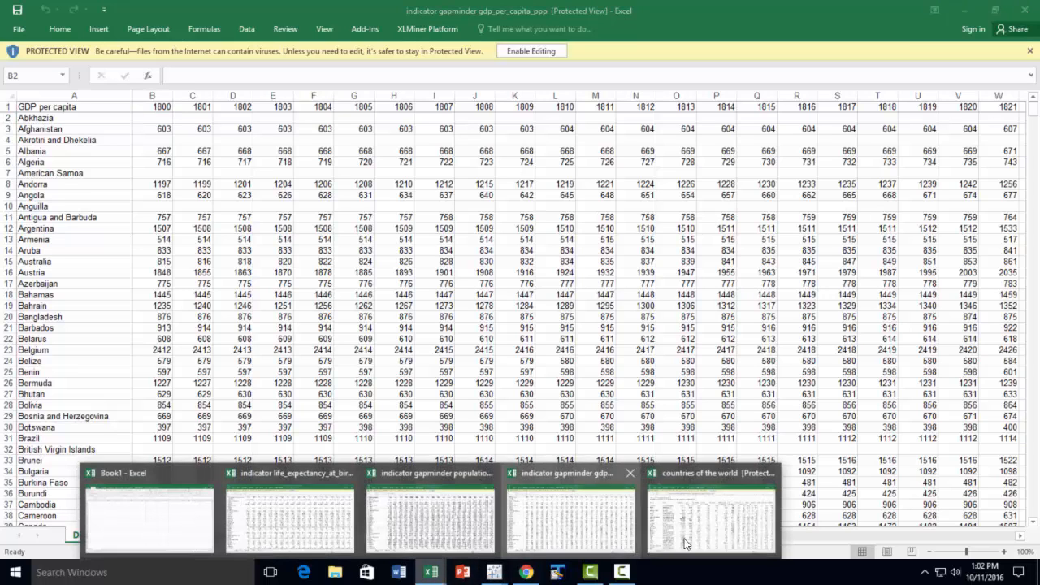
{"action": "left_click", "coordinate": [731, 521]}
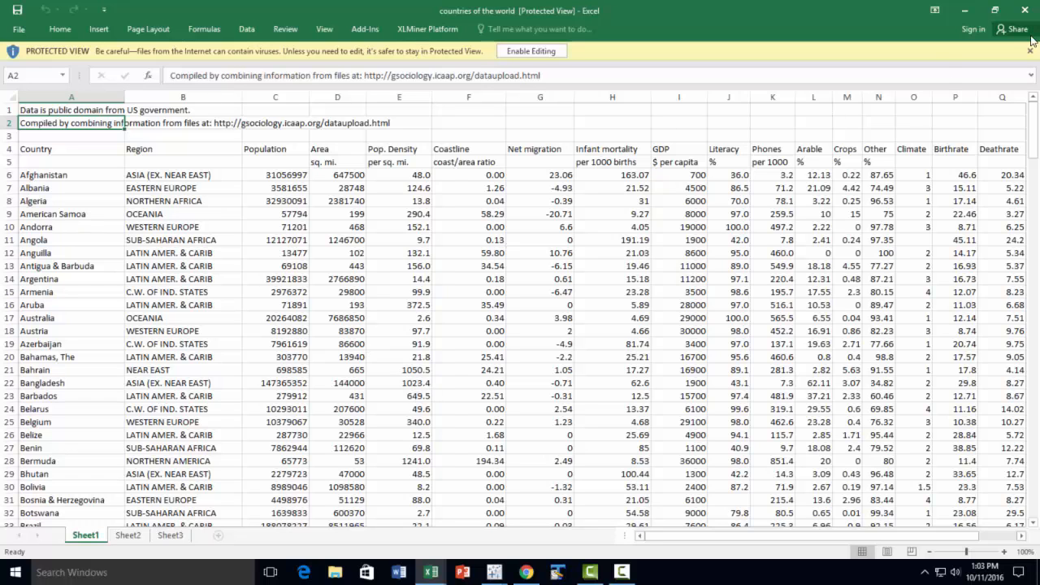
Close the countries of the world, GDP per capita and population workbooks
{"action": "left_click", "coordinate": [1025, 9]}
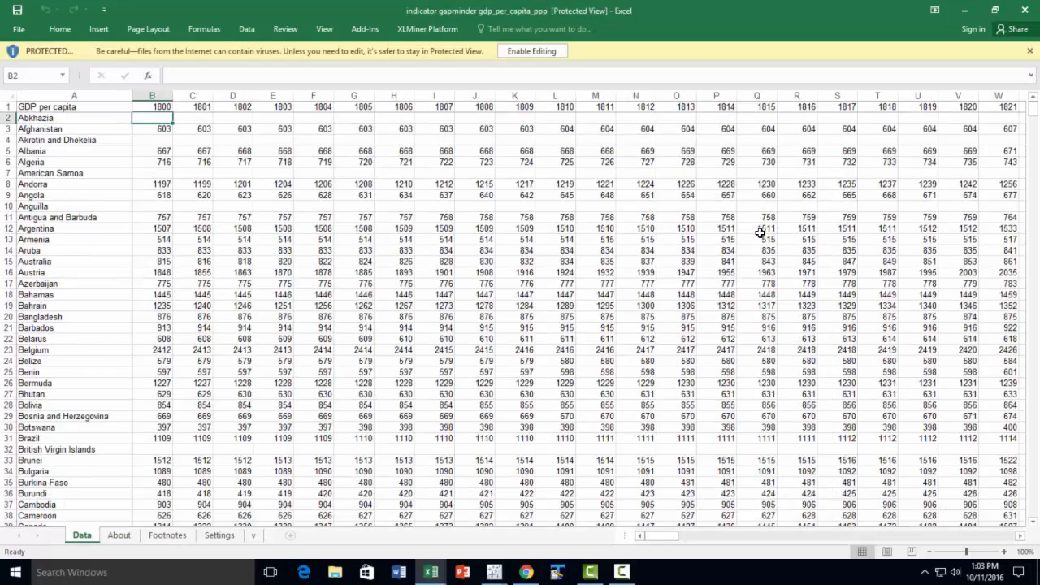
{"action": "left_click", "coordinate": [1025, 10]}
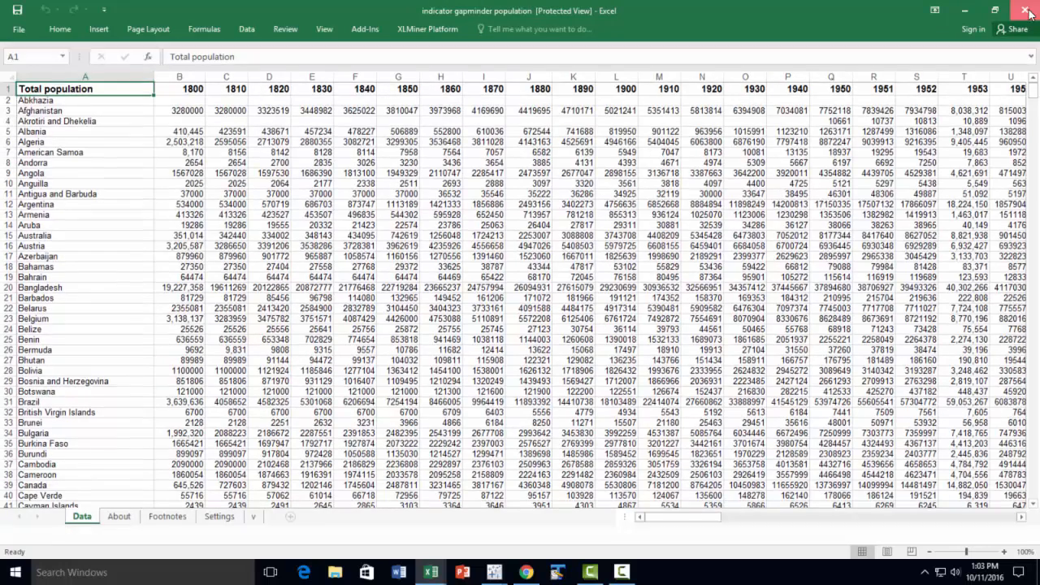
{"action": "left_click", "coordinate": [1025, 10]}
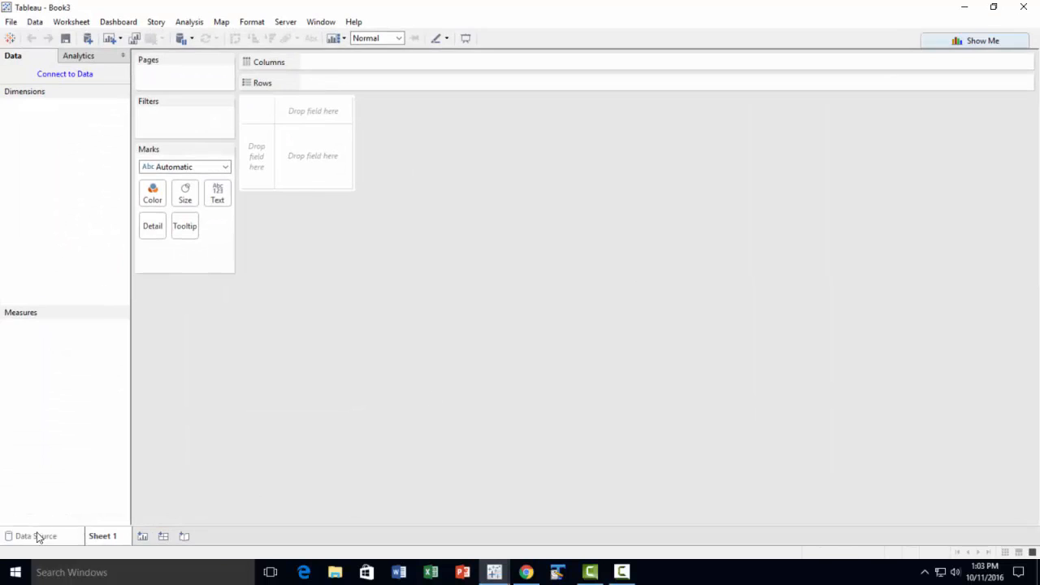
Switch to Tableau and connect to the Excel file indicator gapminder gdp_per_capita_ppp as a data source
{"action": "left_click", "coordinate": [38, 536]}
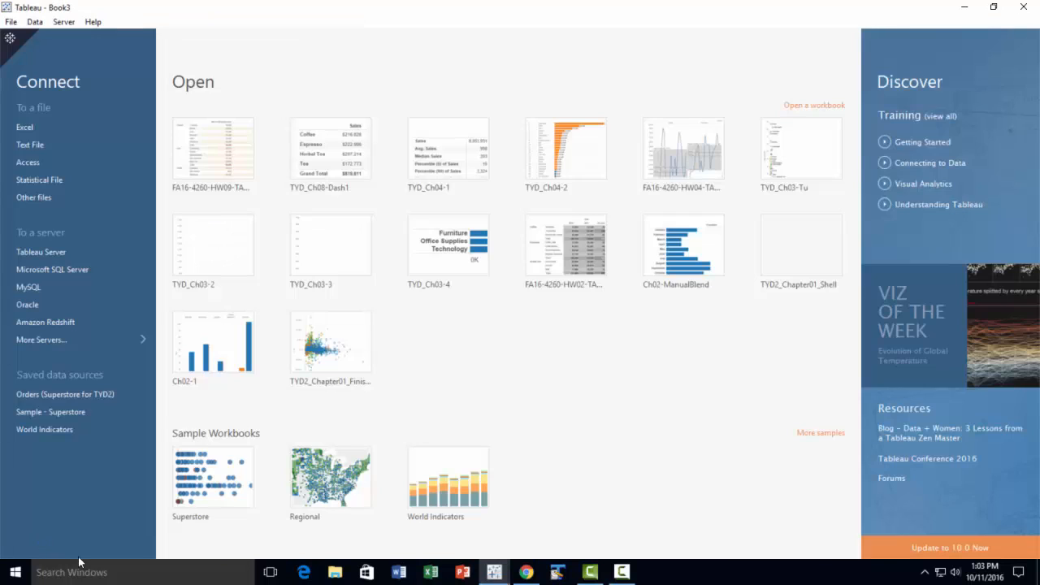
{"action": "left_click", "coordinate": [32, 126]}
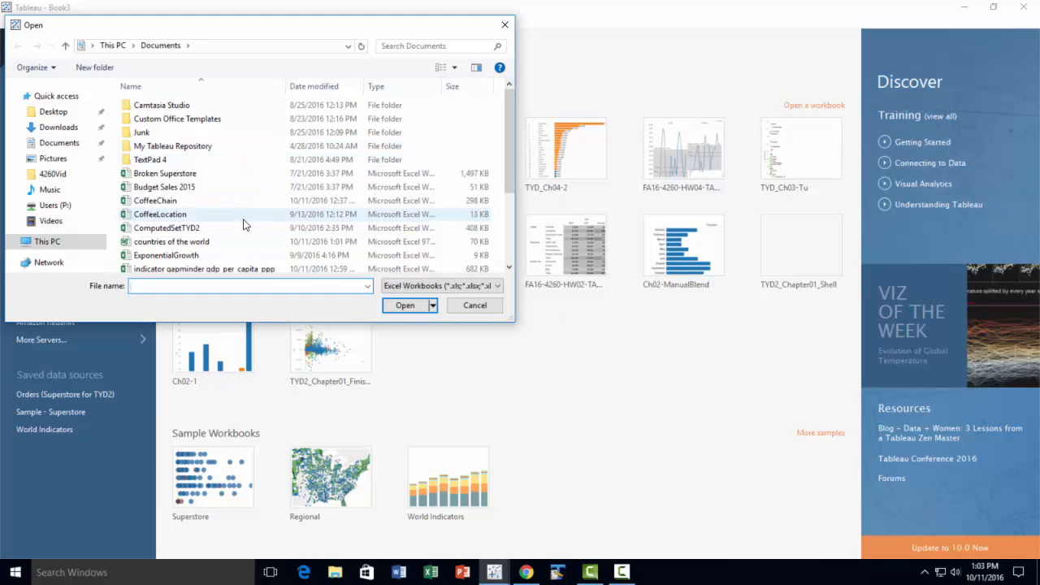
{"action": "scroll", "coordinate": [248, 223], "scroll_direction": "down", "scroll_amount": 2}
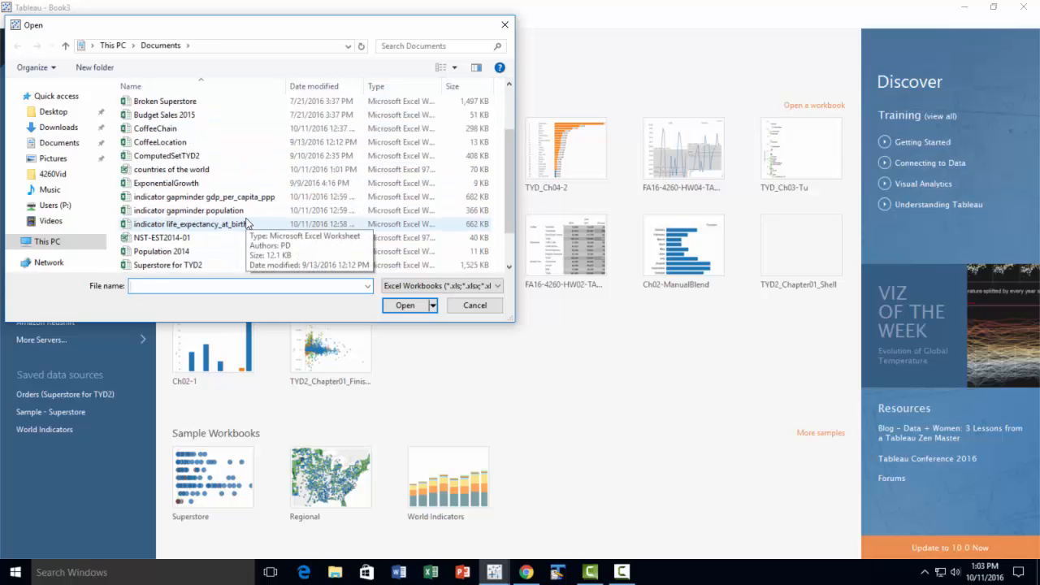
{"action": "left_click", "coordinate": [258, 197]}
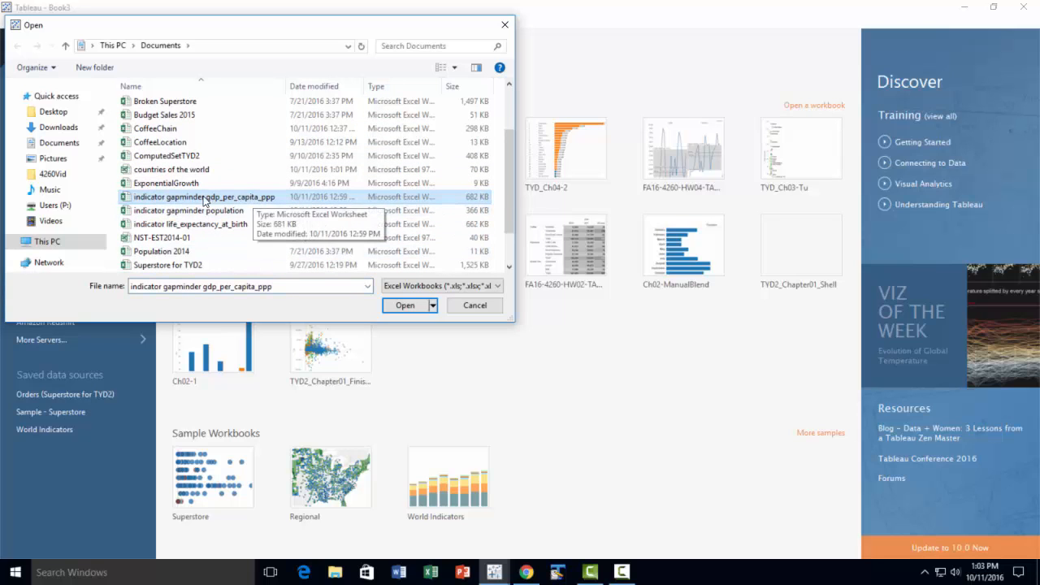
{"action": "left_click", "coordinate": [418, 306]}
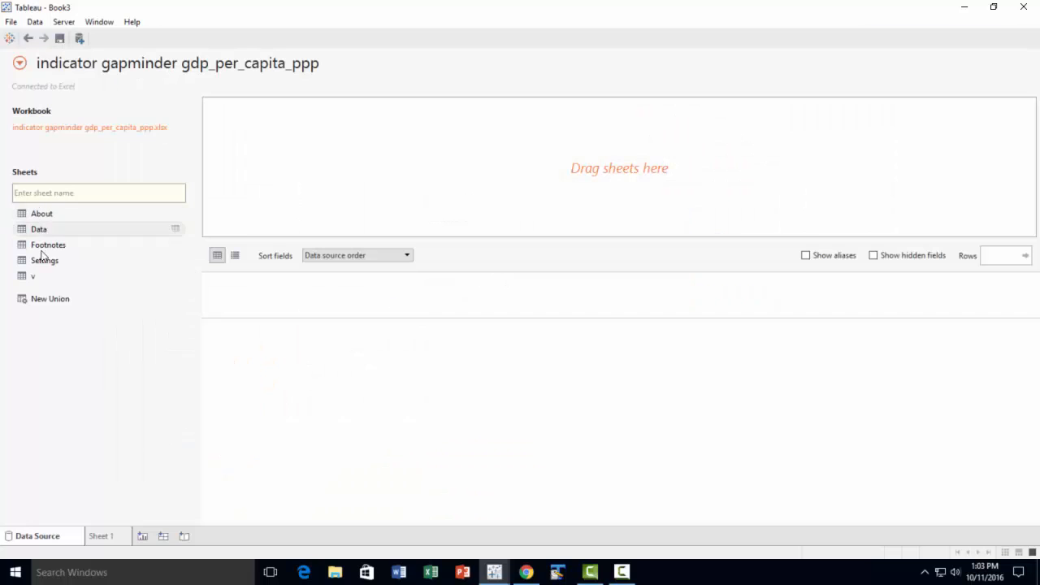
Add the Data sheet to the data source and turn on the Data Interpreter
{"action": "left_click_drag", "start_coordinate": [42, 230], "coordinate": [324, 203]}
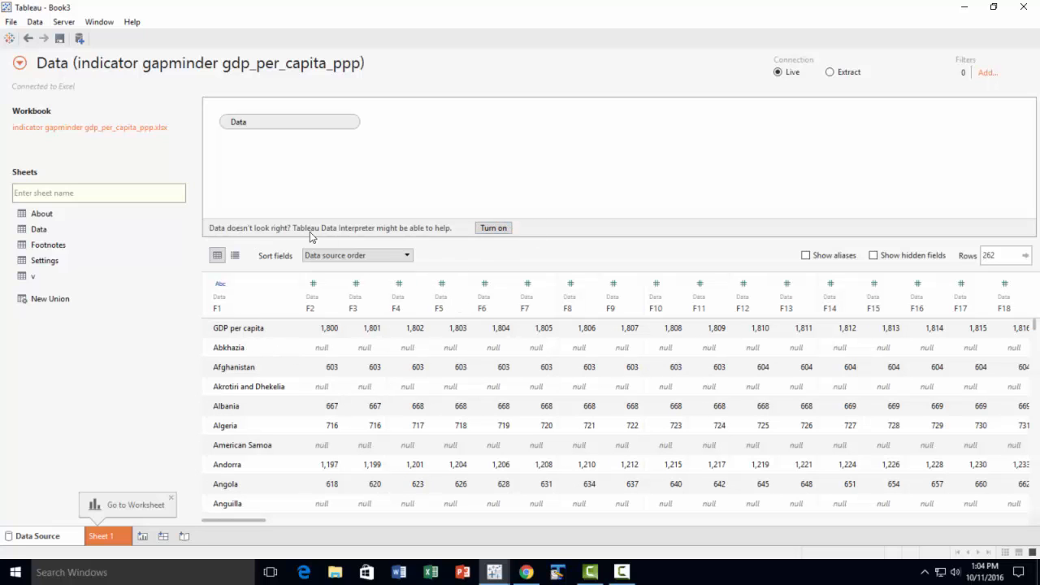
{"action": "left_click", "coordinate": [497, 227]}
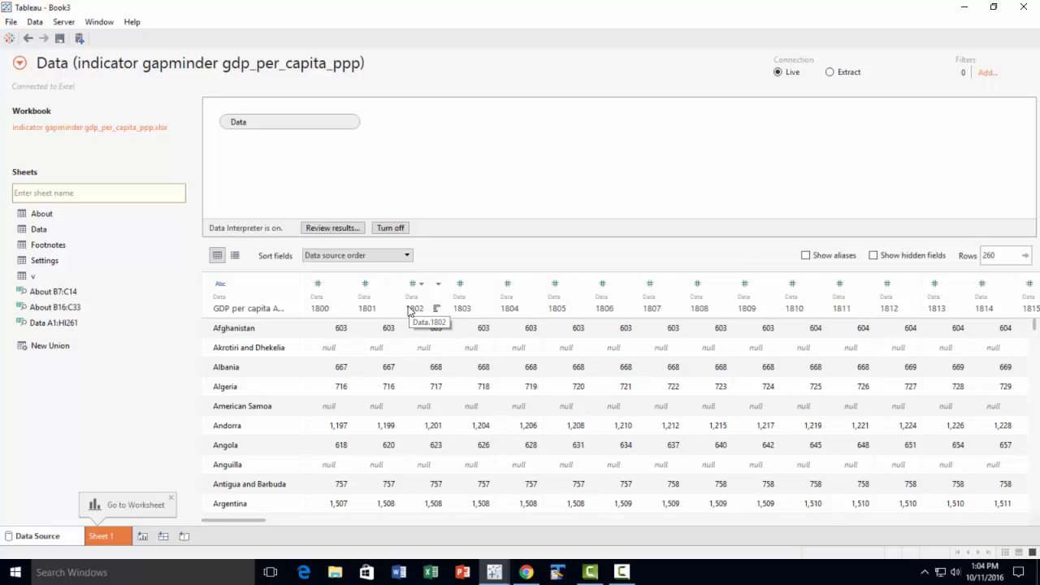
Pivot all the year columns from 1800 through 2015 into field names and values
{"action": "left_click", "coordinate": [329, 280]}
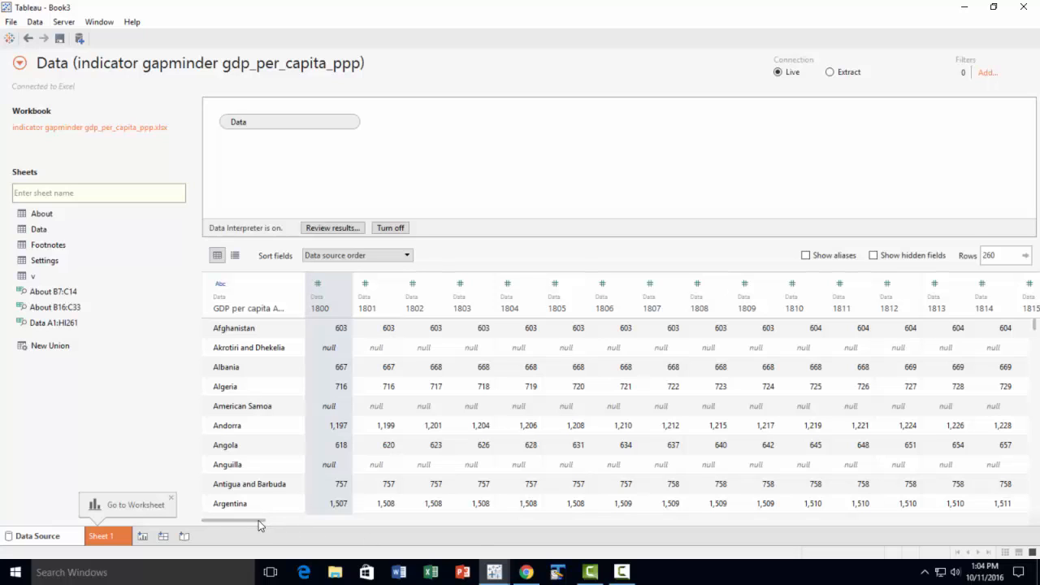
{"action": "left_click_drag", "start_coordinate": [258, 522], "coordinate": [1026, 539]}
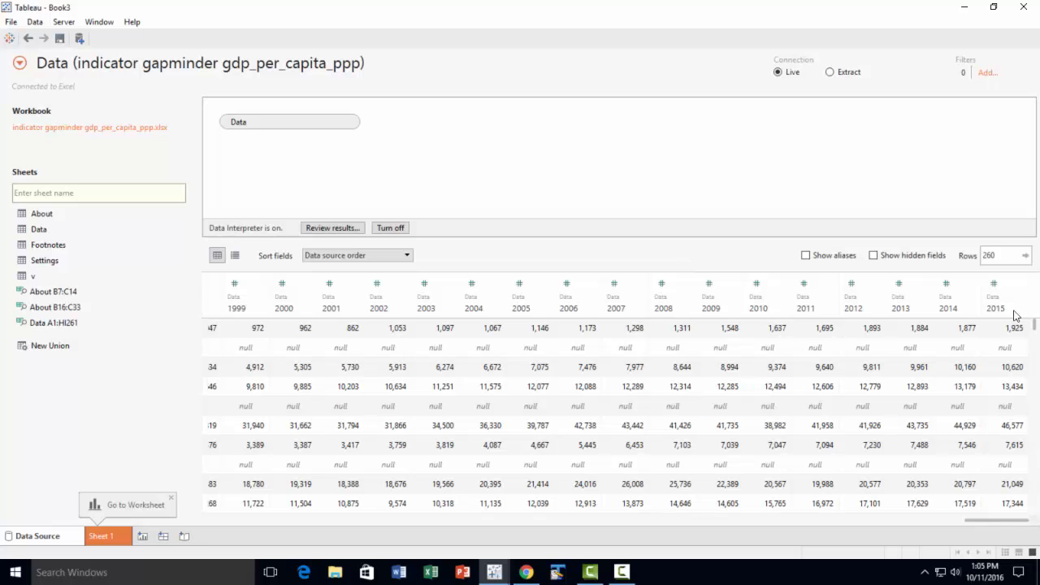
{"action": "left_click", "coordinate": [1012, 274], "text": "shift"}
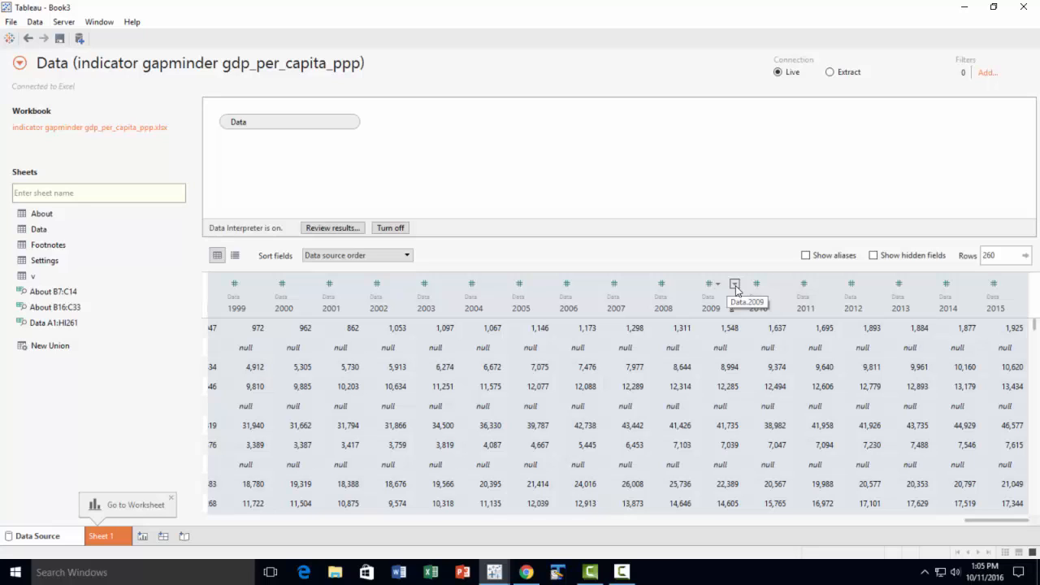
{"action": "left_click", "coordinate": [735, 284]}
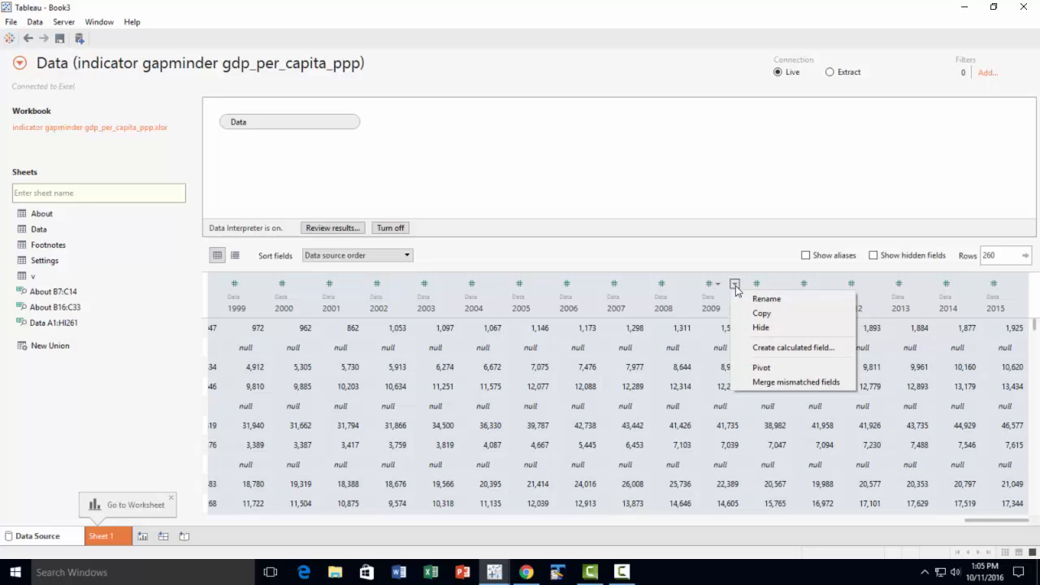
{"action": "left_click", "coordinate": [801, 371]}
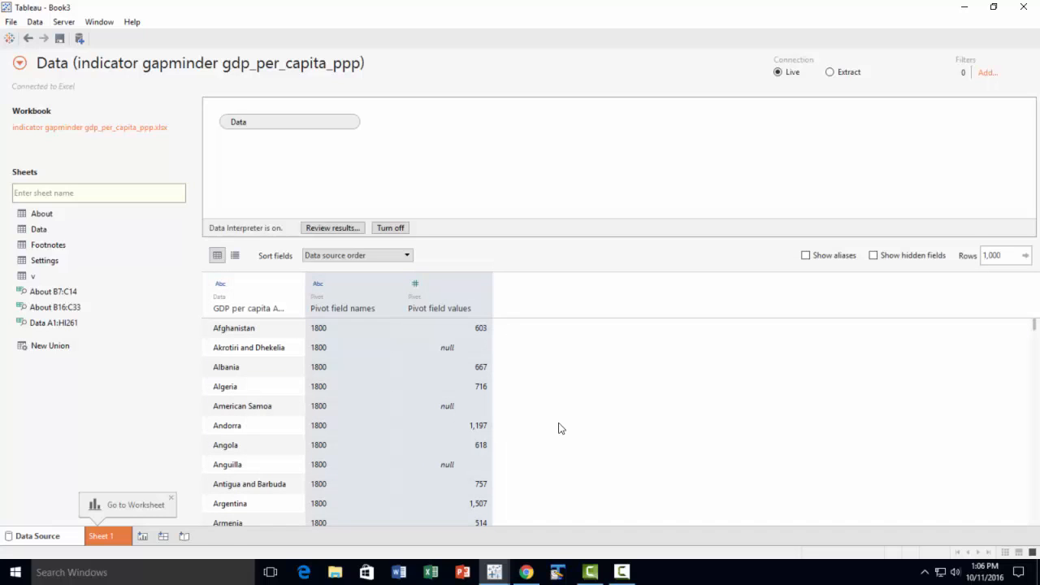
Rename the GDP per capita Abkhazia field as Country and the pivot field names column as Year
{"action": "left_click", "coordinate": [234, 313]}
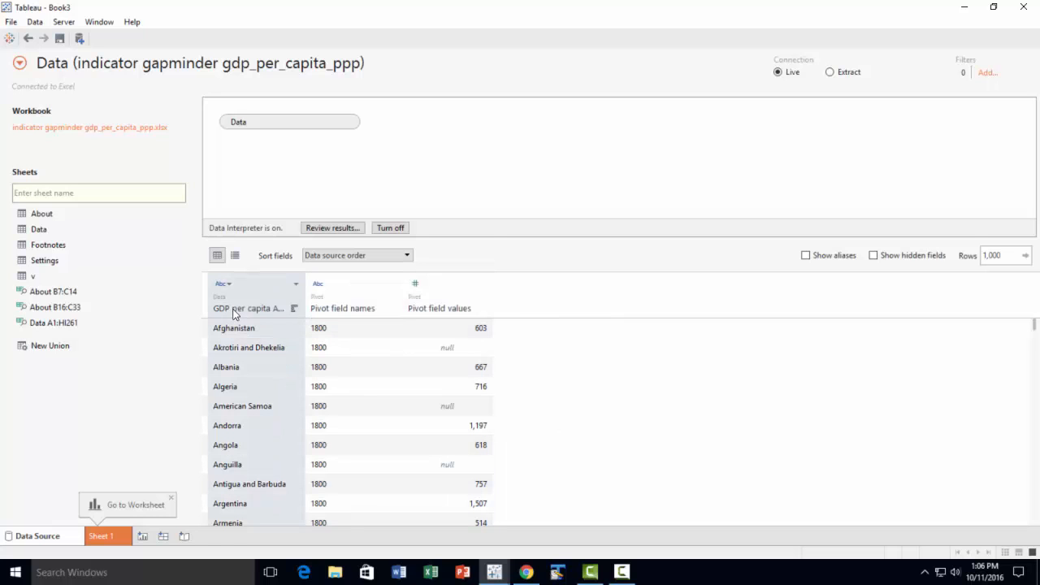
{"action": "double_click", "coordinate": [235, 309]}
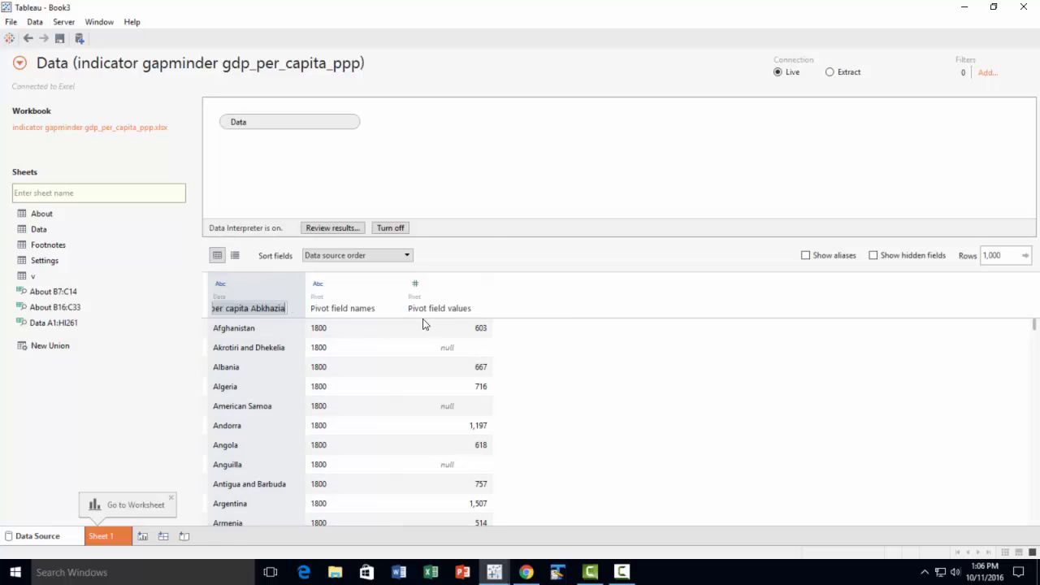
{"action": "type", "text": "Countr"}
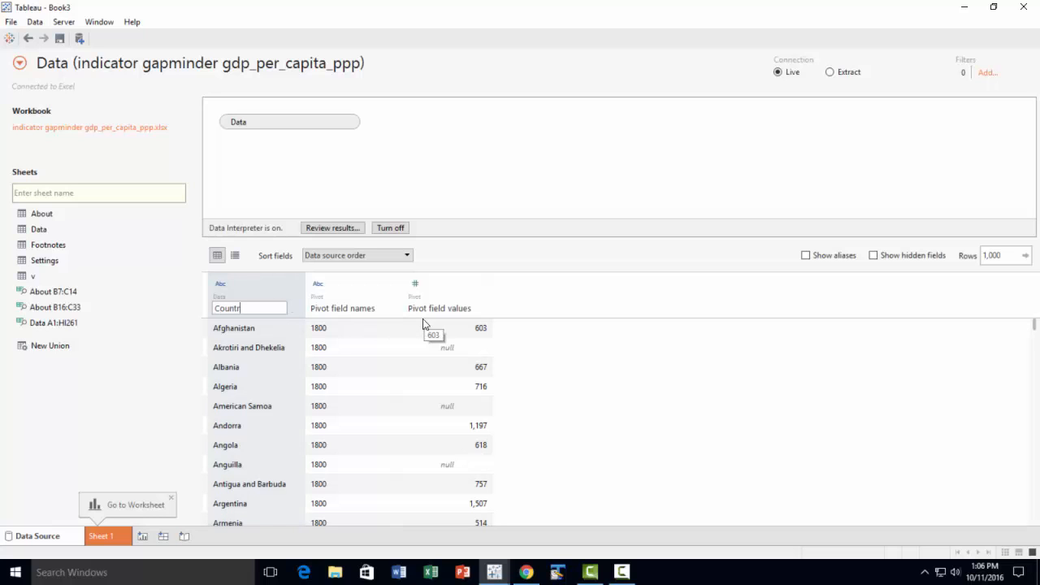
{"action": "type", "text": "y"}
{"action": "left_click", "coordinate": [354, 315]}
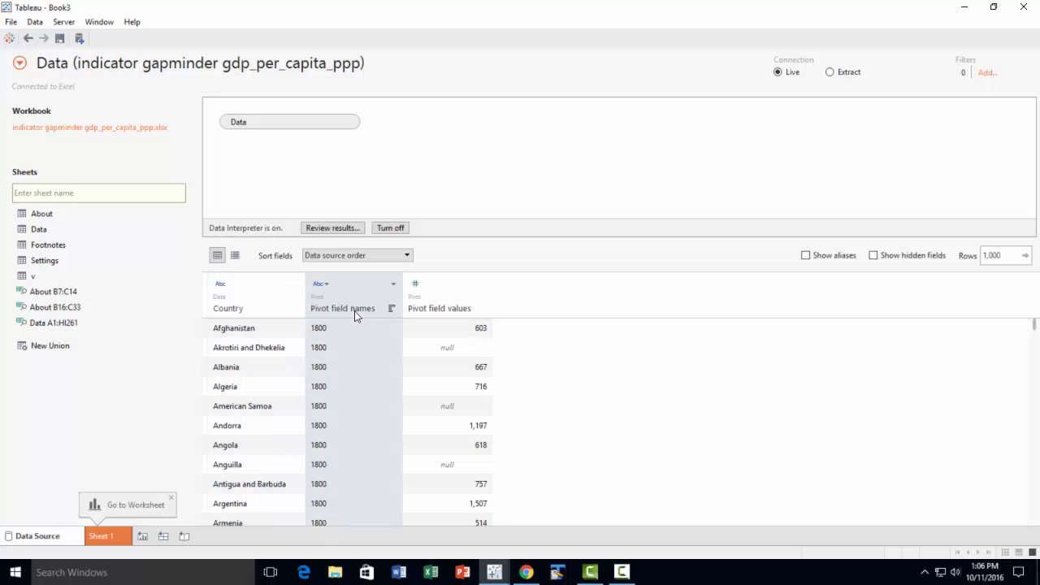
{"action": "double_click", "coordinate": [341, 312]}
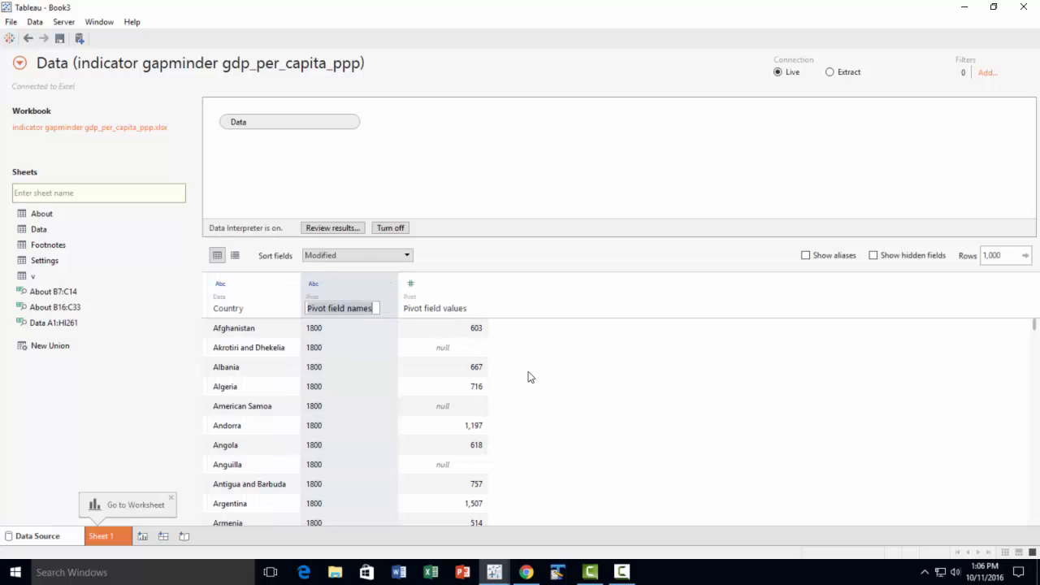
{"action": "type", "text": "Year"}
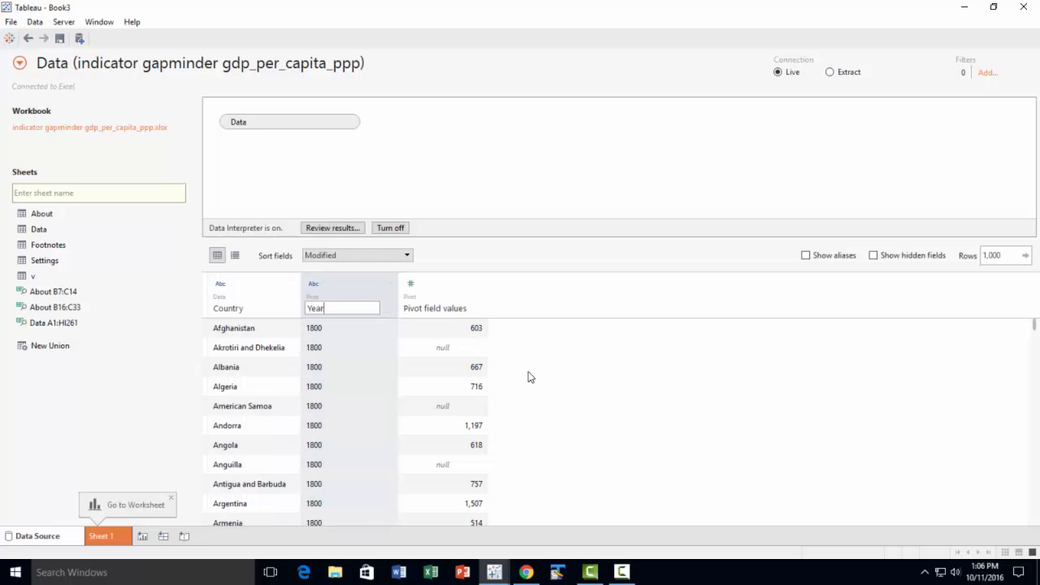
{"action": "key", "text": "Return"}
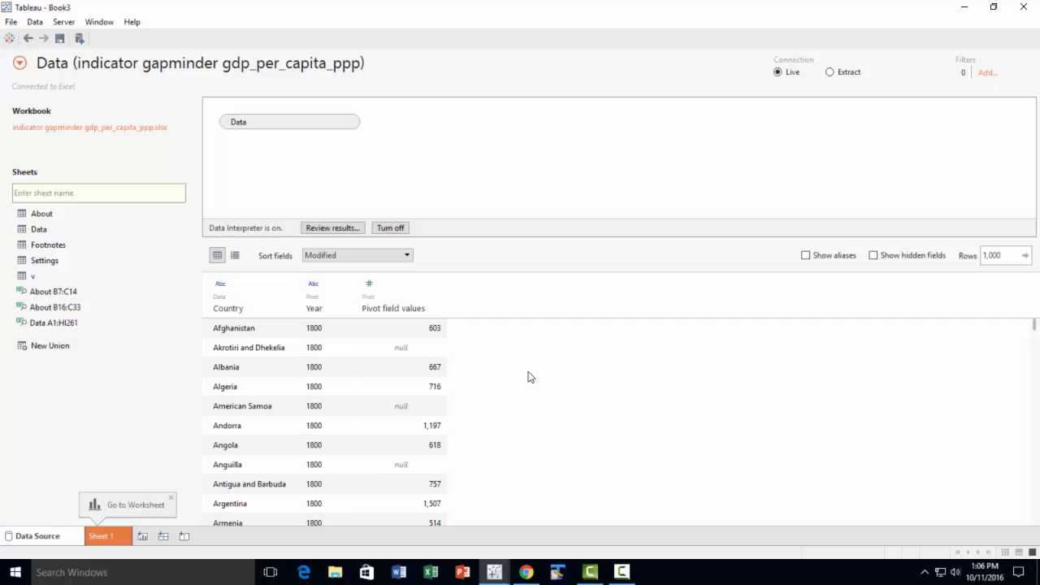
Rename the pivot field values column as Per Capita GDP
{"action": "double_click", "coordinate": [405, 309]}
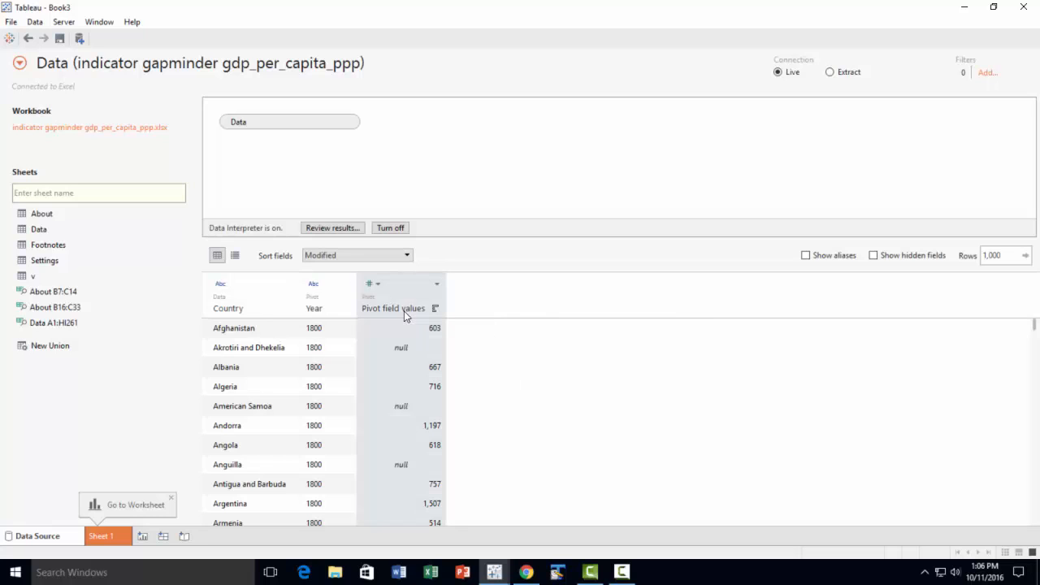
{"action": "type", "text": "Pe"}
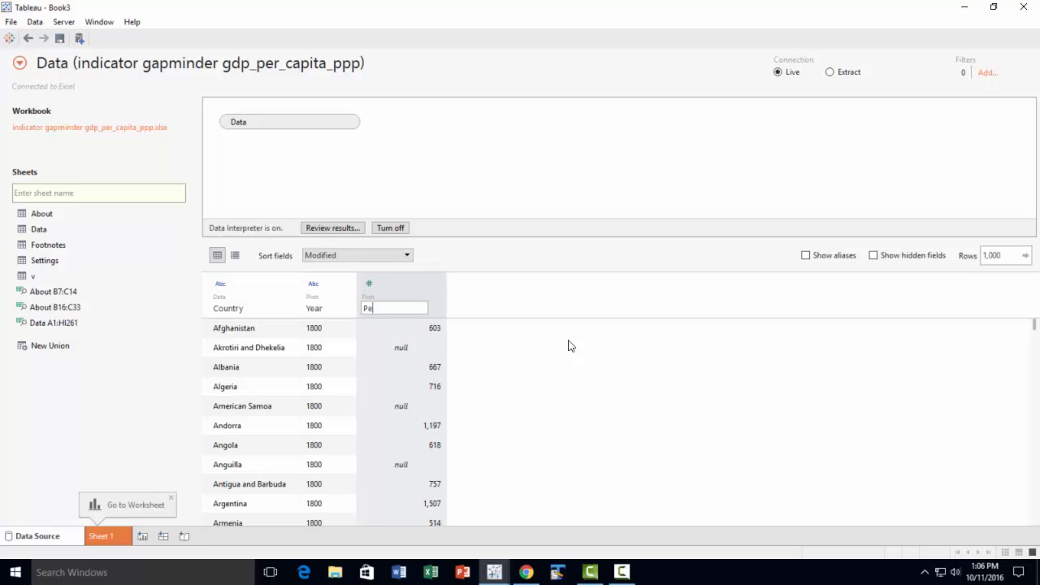
{"action": "type", "text": "r Capita GDP"}
{"action": "key", "text": "Return"}
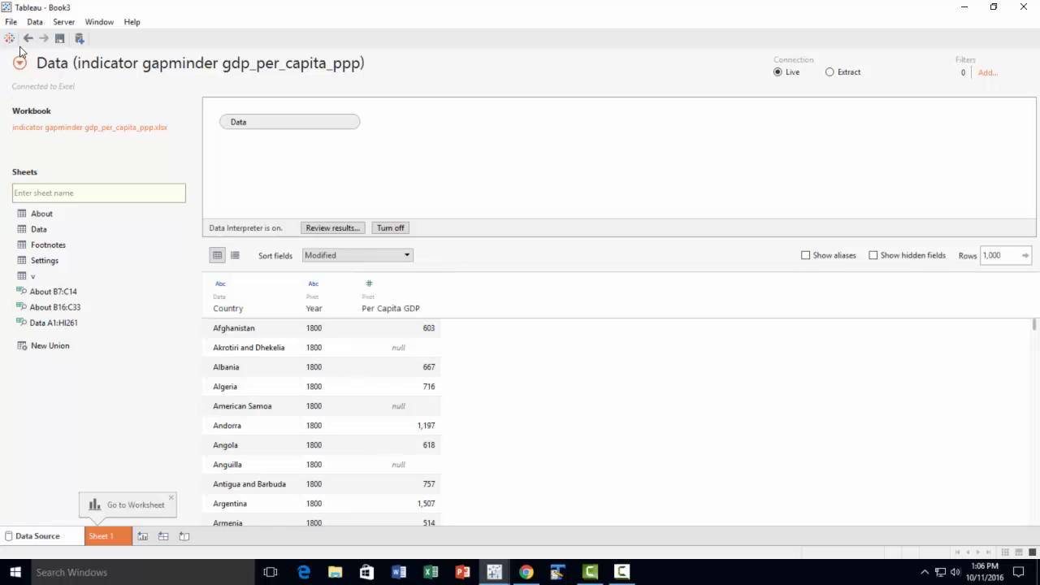
Connect to the Excel file indicator gapminder population as a new data source and add its Data sheet with the Data Interpreter on
{"action": "left_click", "coordinate": [35, 22]}
{"action": "left_click", "coordinate": [79, 38]}
{"action": "left_click", "coordinate": [107, 107]}
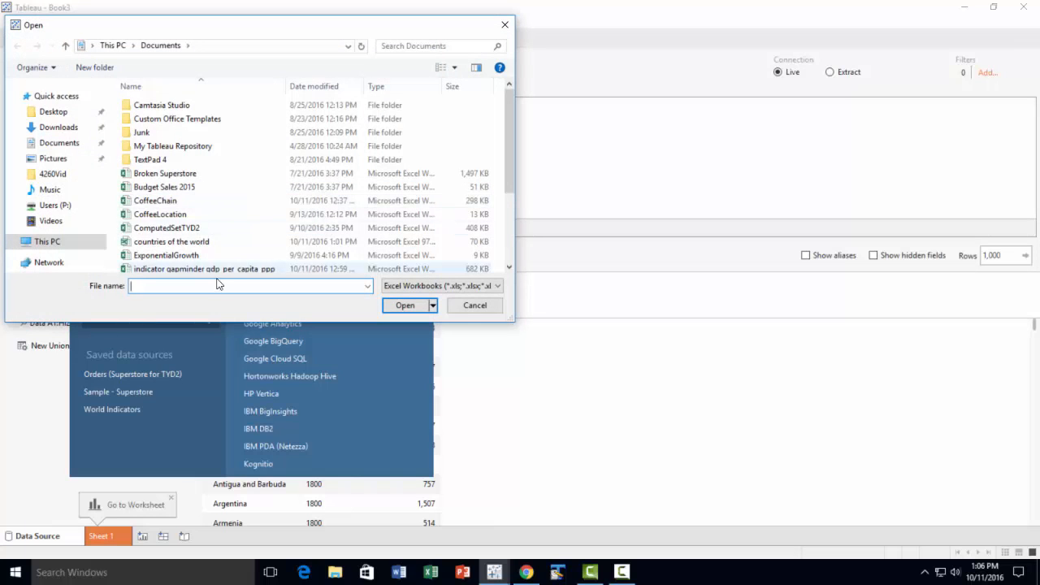
{"action": "scroll", "coordinate": [226, 254], "scroll_direction": "down", "scroll_amount": 1}
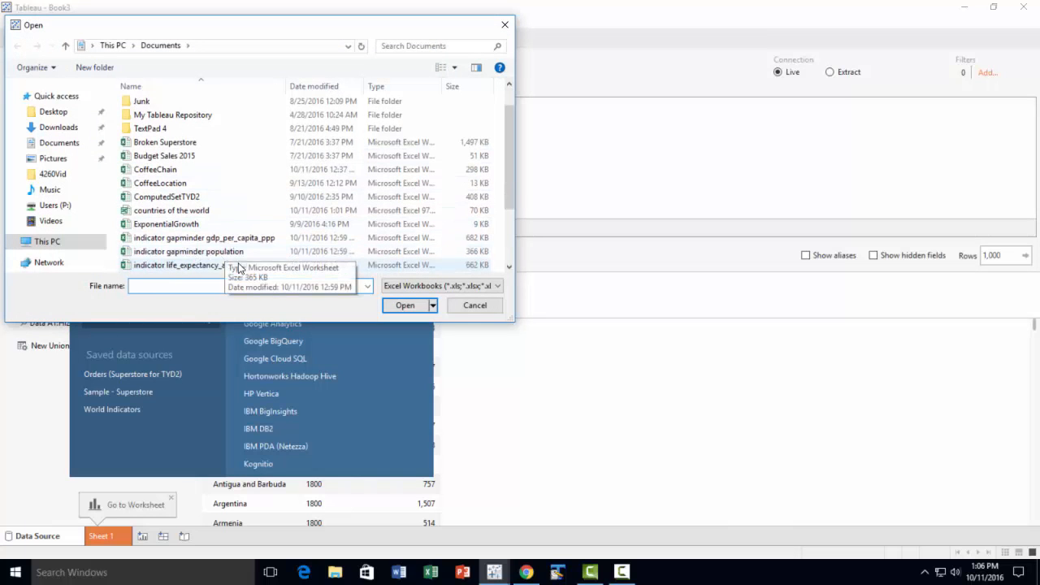
{"action": "left_click", "coordinate": [204, 253]}
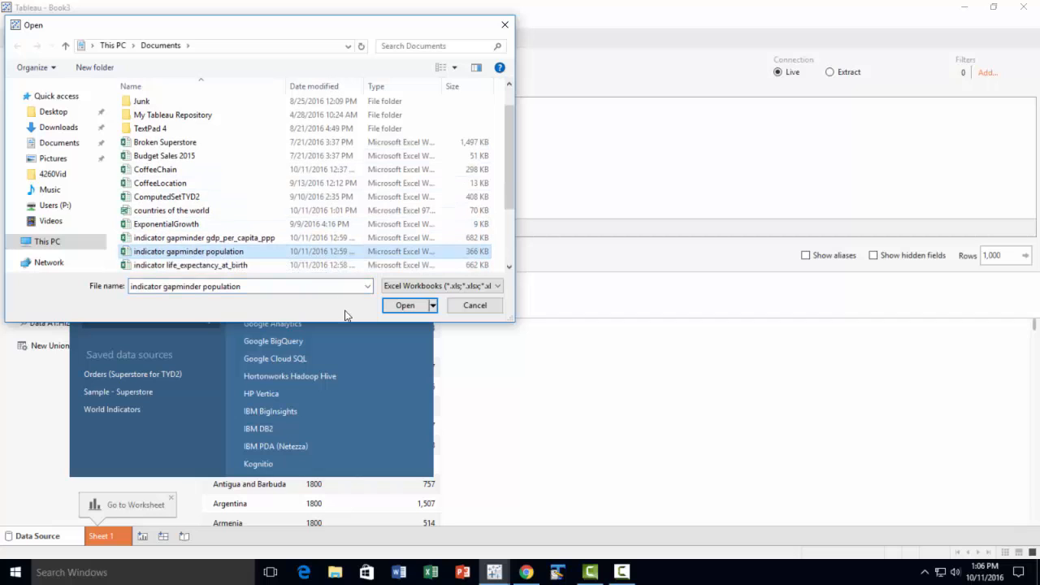
{"action": "left_click", "coordinate": [405, 305]}
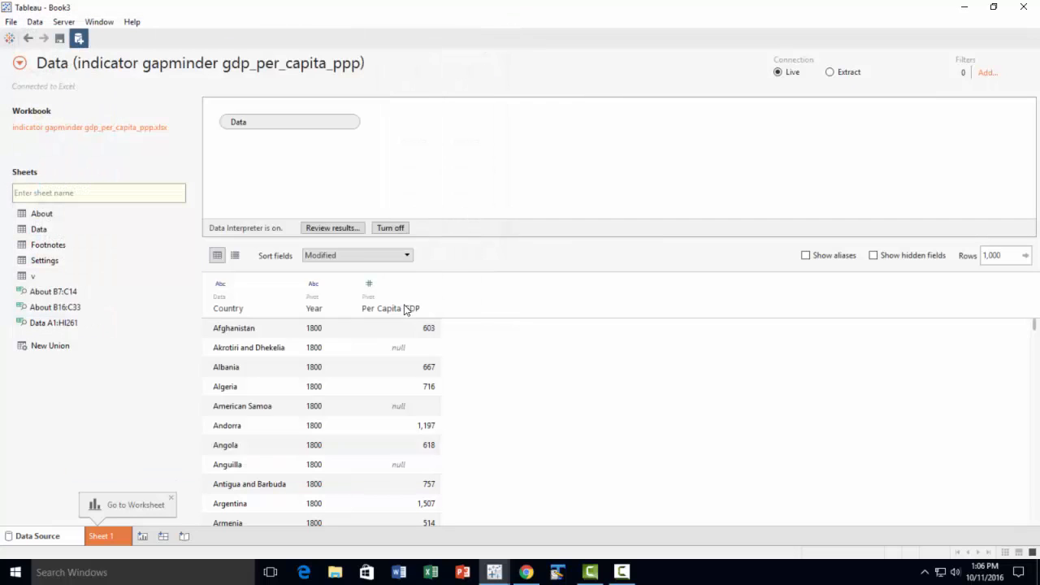
{"action": "left_click_drag", "start_coordinate": [45, 229], "coordinate": [284, 193]}
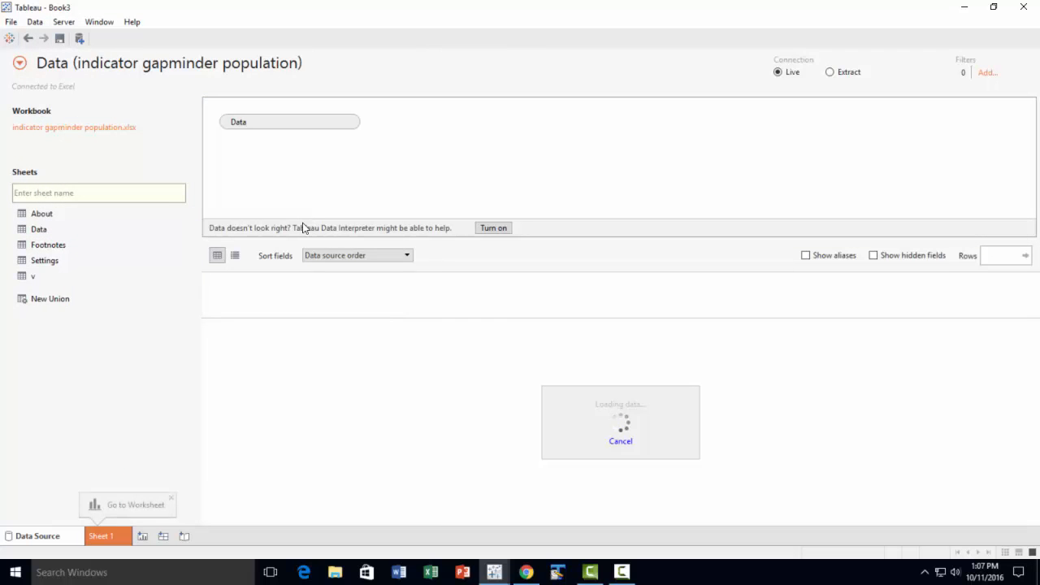
{"action": "left_click", "coordinate": [498, 228]}
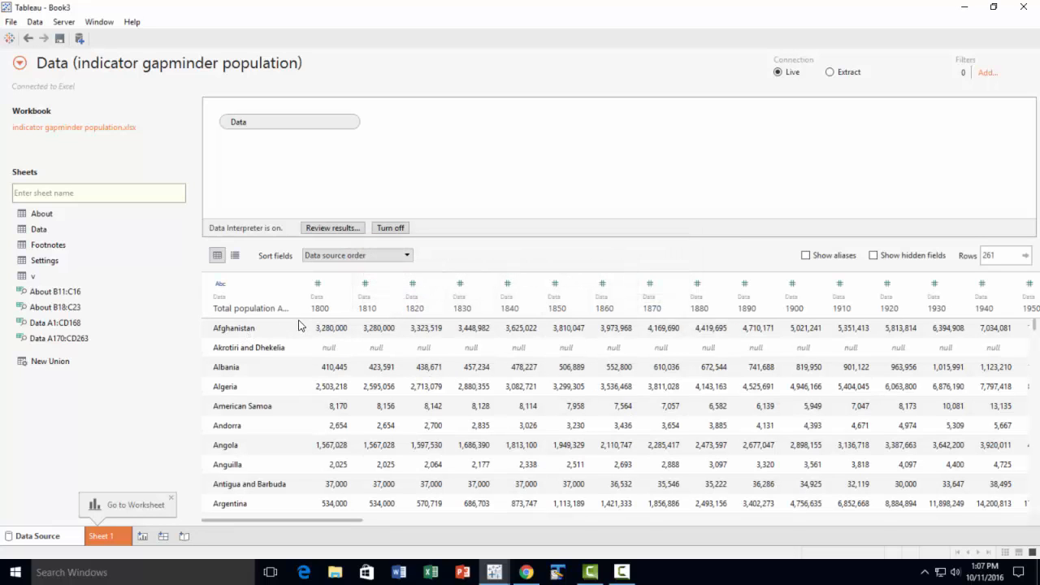
Pivot all the population year columns from 1800 through 2015 into field names and values
{"action": "left_click", "coordinate": [328, 286]}
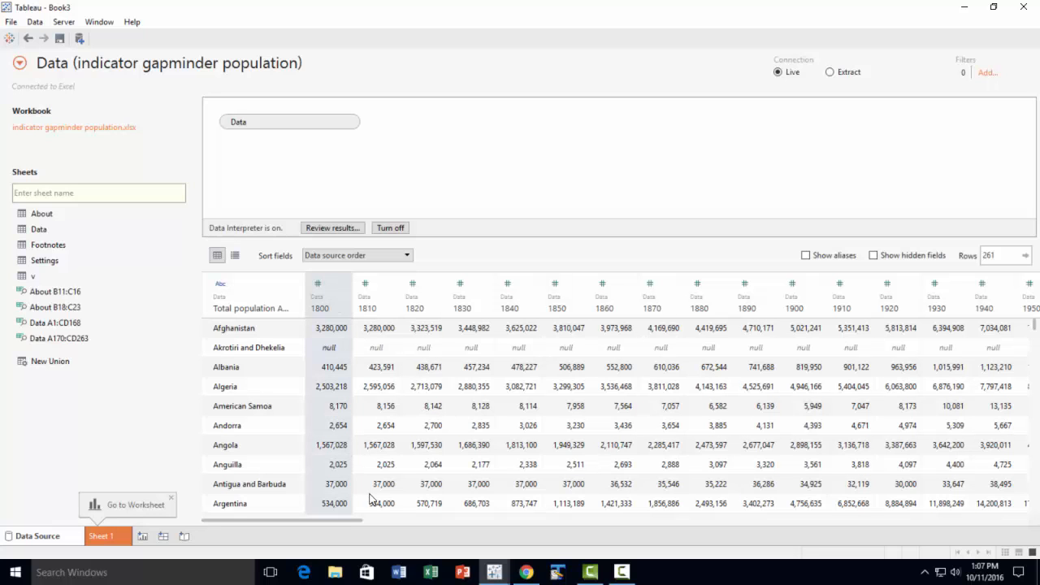
{"action": "left_click_drag", "start_coordinate": [344, 520], "coordinate": [967, 528]}
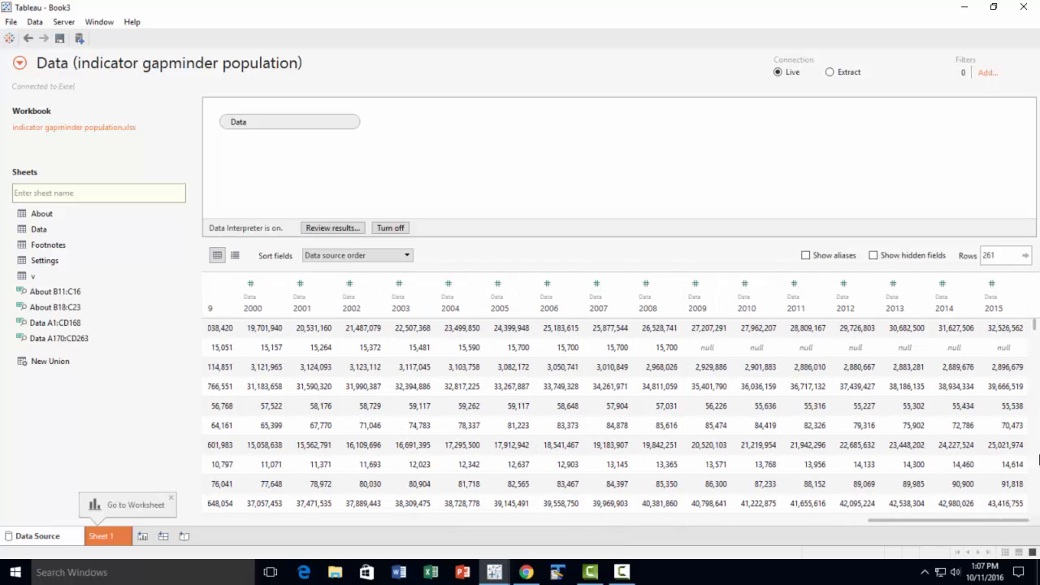
{"action": "left_click", "coordinate": [1014, 282], "text": "shift"}
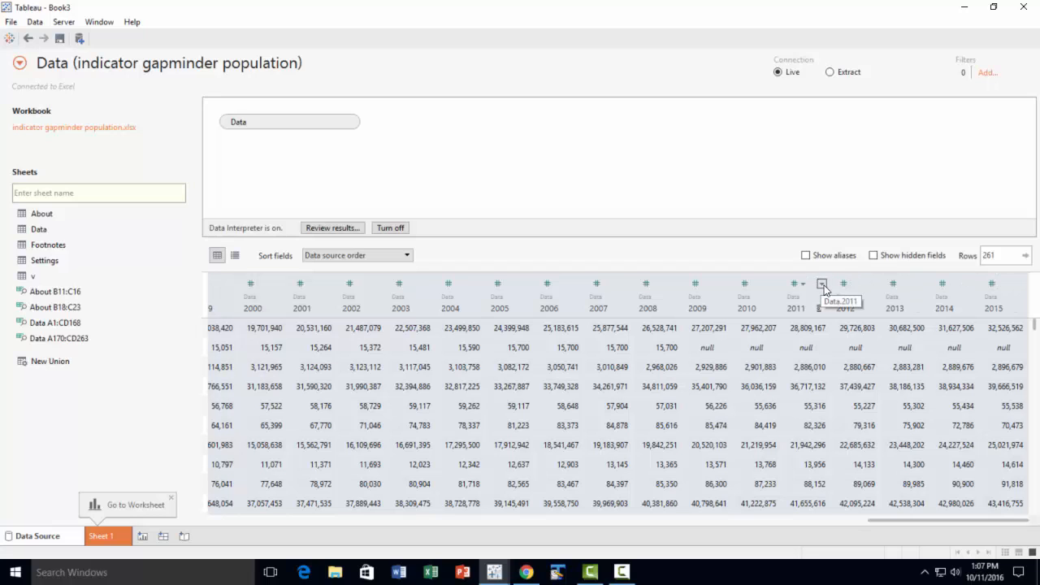
{"action": "left_click", "coordinate": [822, 285]}
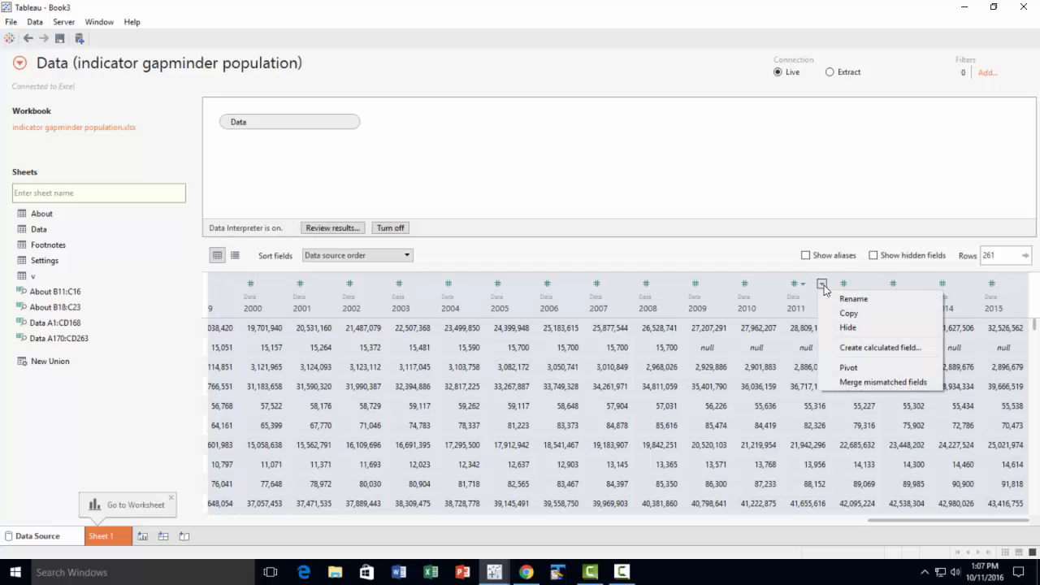
{"action": "left_click", "coordinate": [870, 368]}
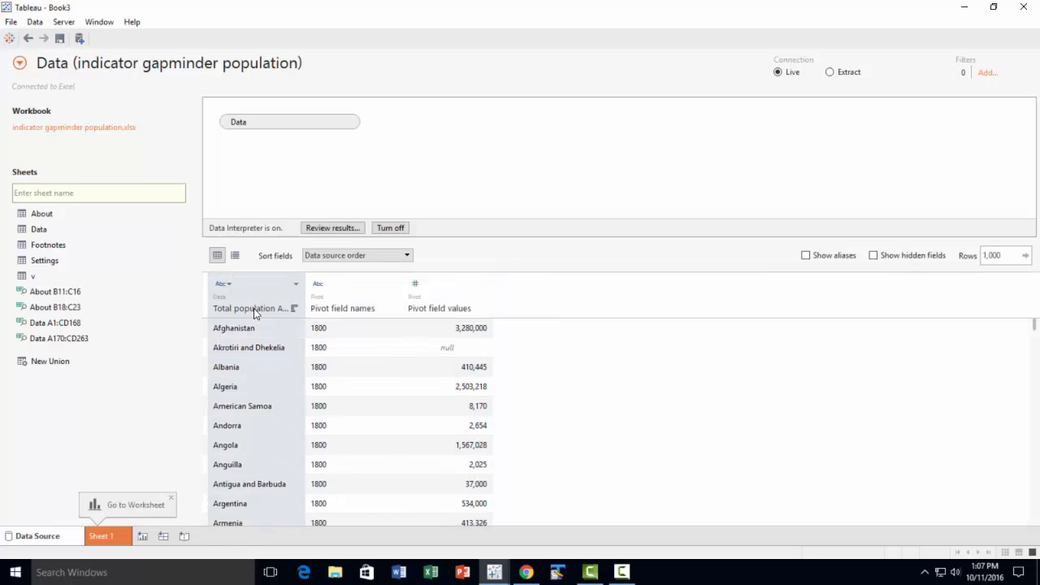
Rename the total population field holding the country names as Country and the pivot field names column as Year
{"action": "double_click", "coordinate": [253, 308]}
{"action": "type", "text": "C"}
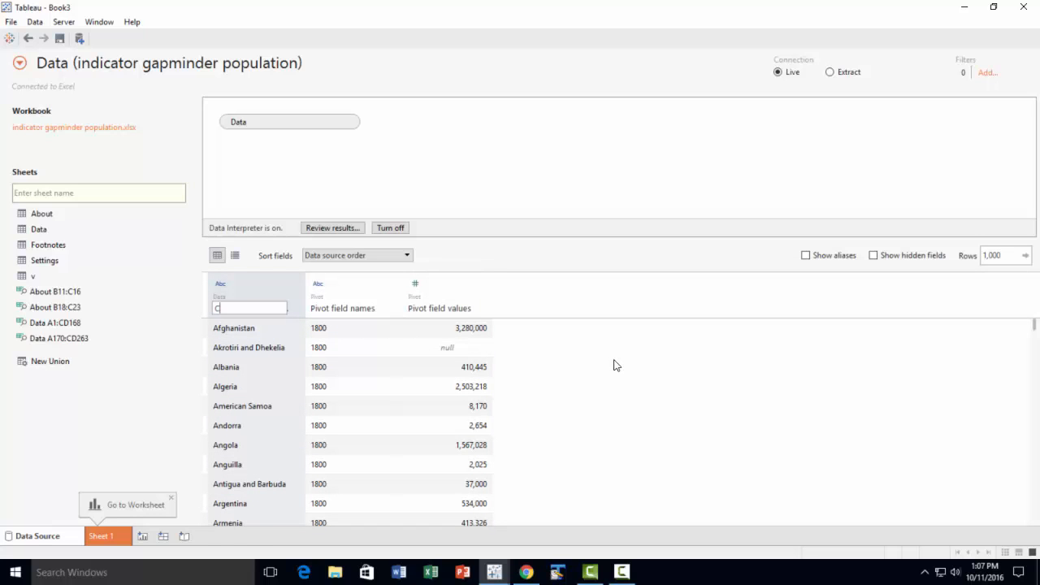
{"action": "type", "text": "ountry"}
{"action": "key", "text": "Return"}
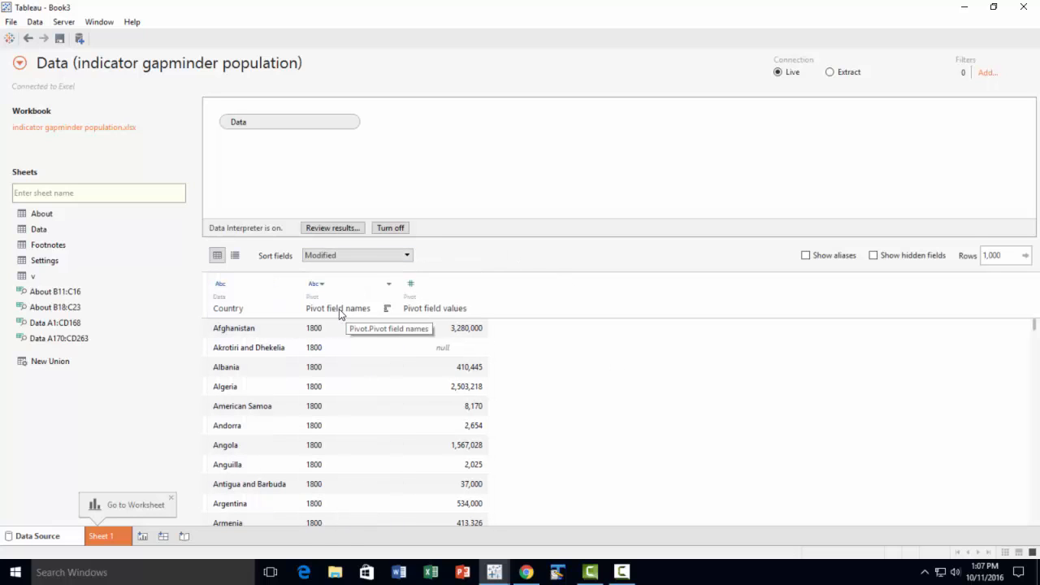
{"action": "double_click", "coordinate": [339, 310]}
{"action": "type", "text": "Year"}
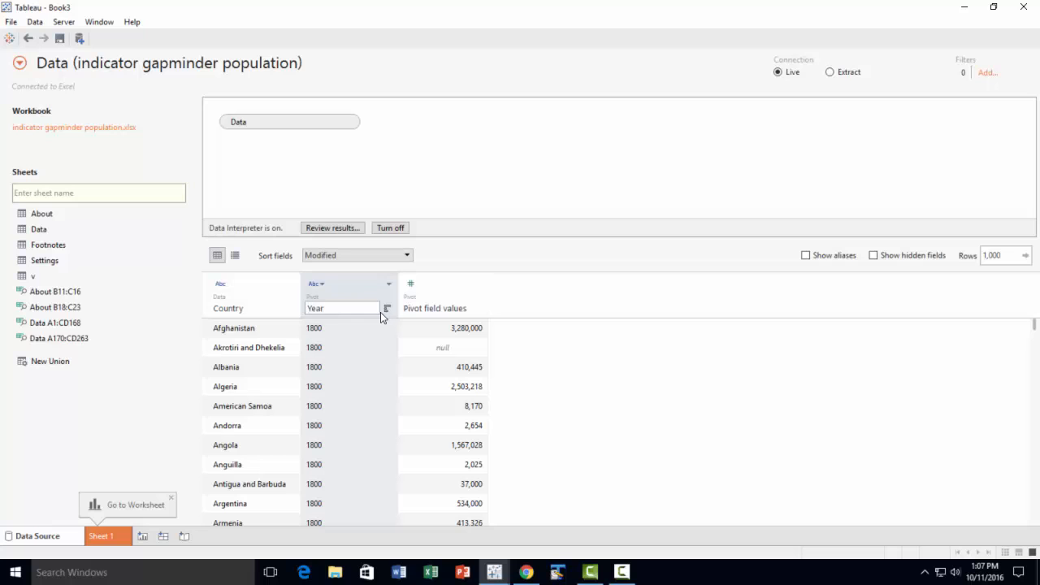
Rename the pivot field values column as Population
{"action": "double_click", "coordinate": [423, 306]}
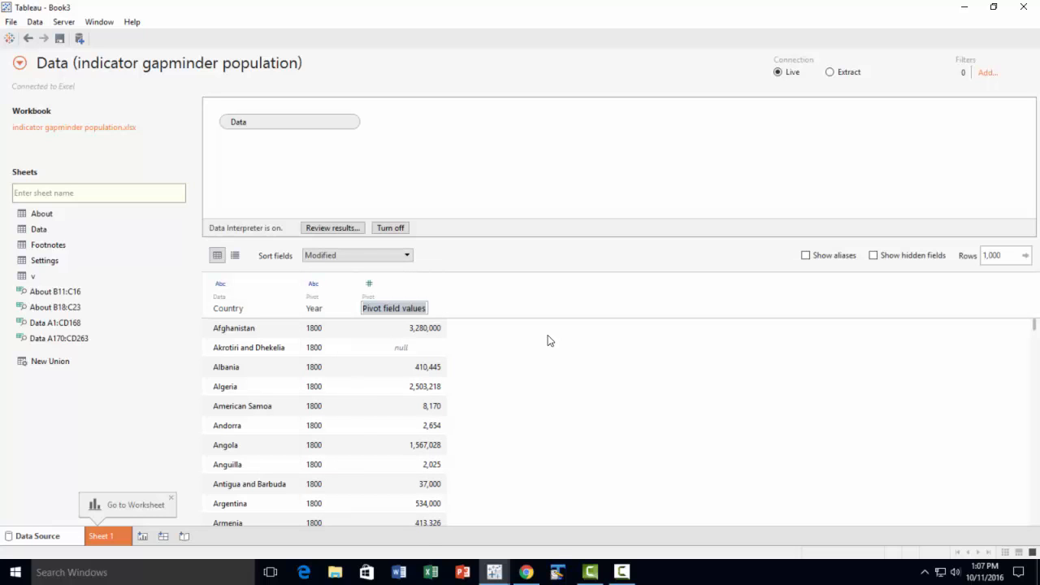
{"action": "type", "text": "Popula"}
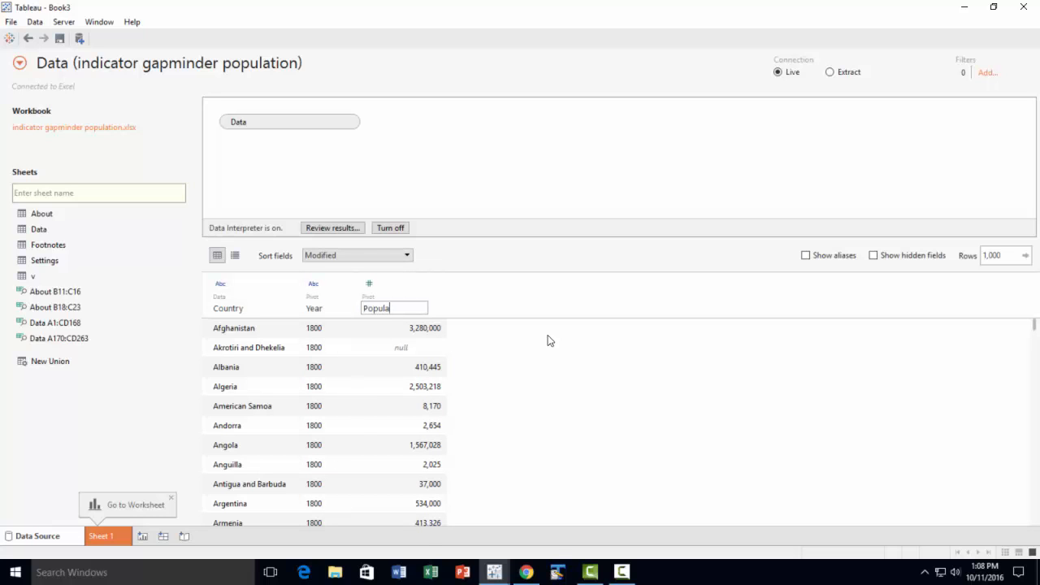
{"action": "type", "text": "tion"}
{"action": "key", "text": "Return"}
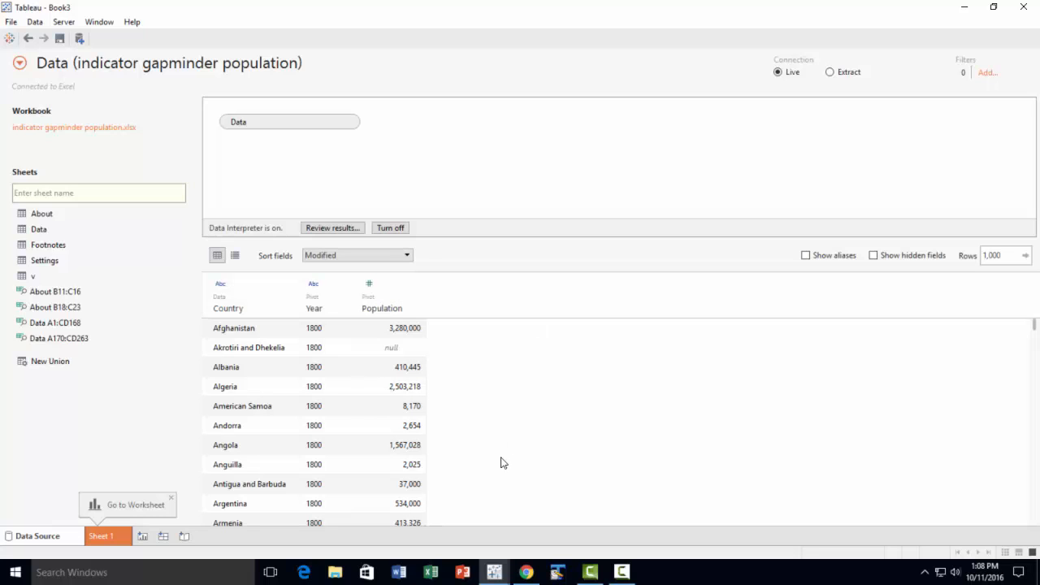
Connect to the Excel file indicator life_expectancy_at_birth as a new data source and add its Data sheet with the Data Interpreter on
{"action": "left_click", "coordinate": [37, 24]}
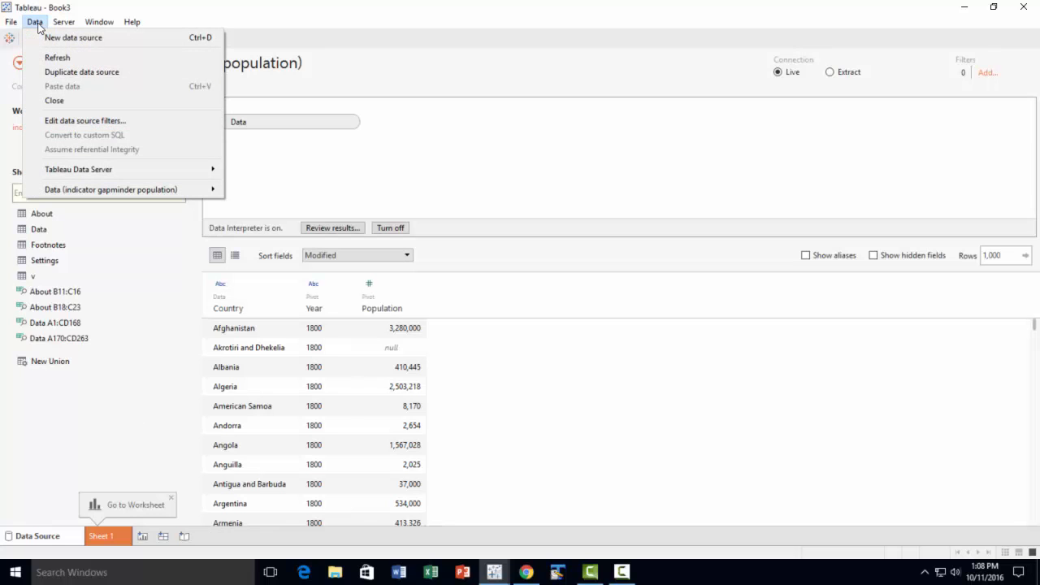
{"action": "left_click", "coordinate": [56, 37]}
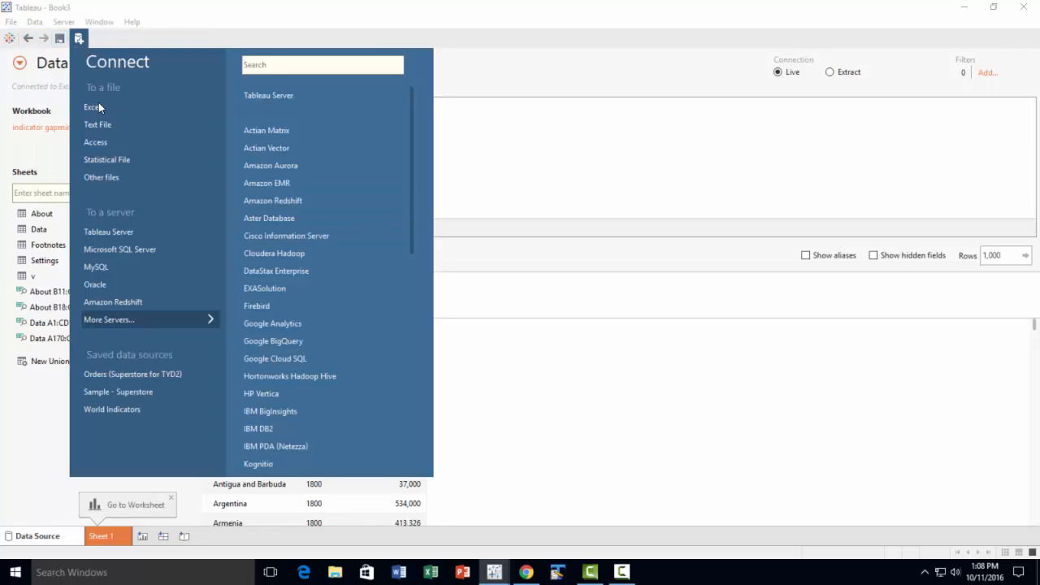
{"action": "left_click", "coordinate": [106, 112]}
{"action": "scroll", "coordinate": [297, 171], "scroll_direction": "down", "scroll_amount": 2}
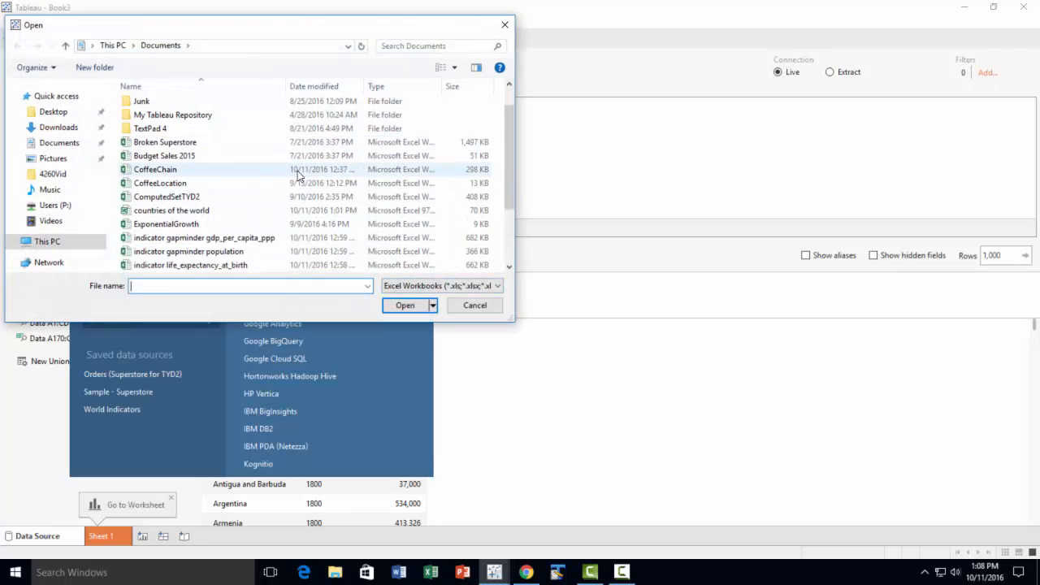
{"action": "scroll", "coordinate": [297, 170], "scroll_direction": "down", "scroll_amount": 1}
{"action": "left_click", "coordinate": [204, 227]}
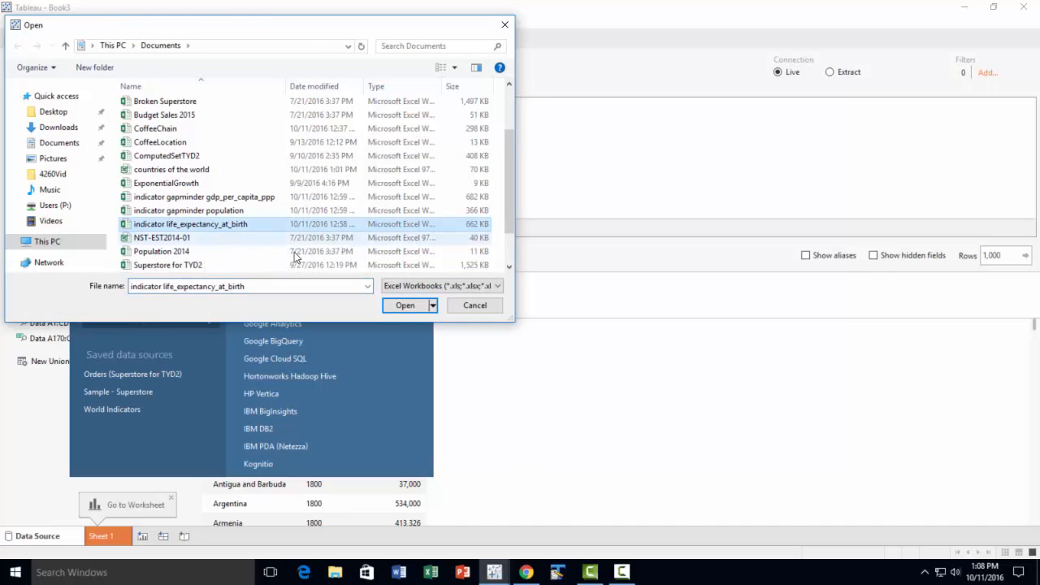
{"action": "left_click", "coordinate": [410, 307]}
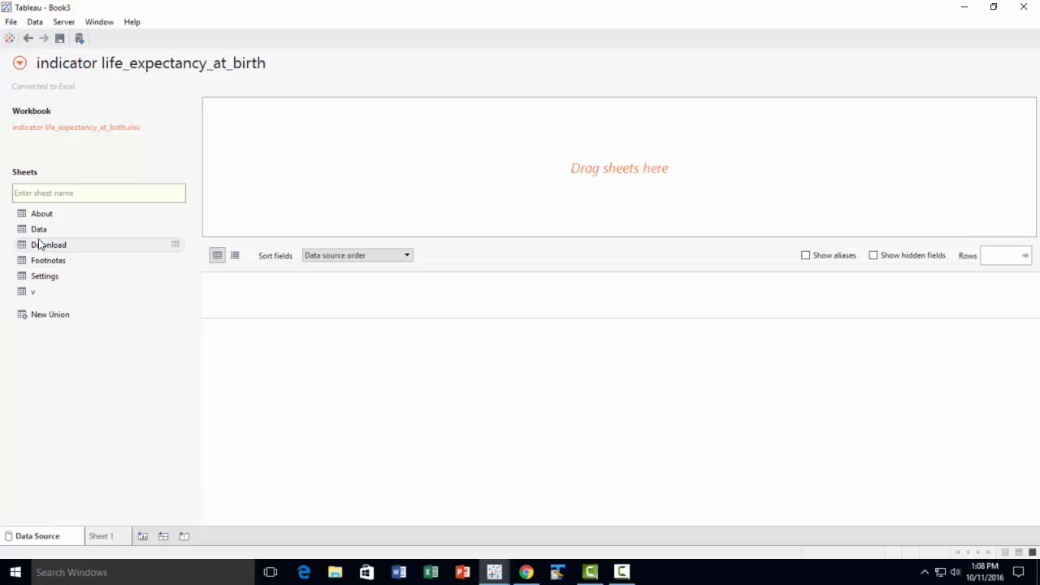
{"action": "left_click_drag", "start_coordinate": [24, 229], "coordinate": [296, 173]}
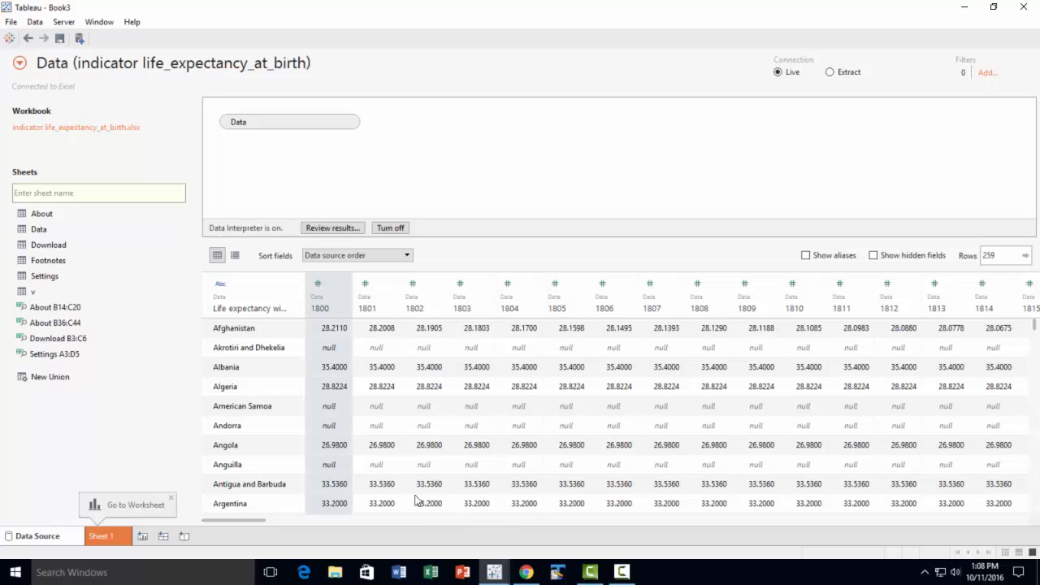
Pivot all the life expectancy year columns from 1800 through 2015 into field names and values
{"action": "left_click_drag", "start_coordinate": [258, 519], "coordinate": [1039, 529]}
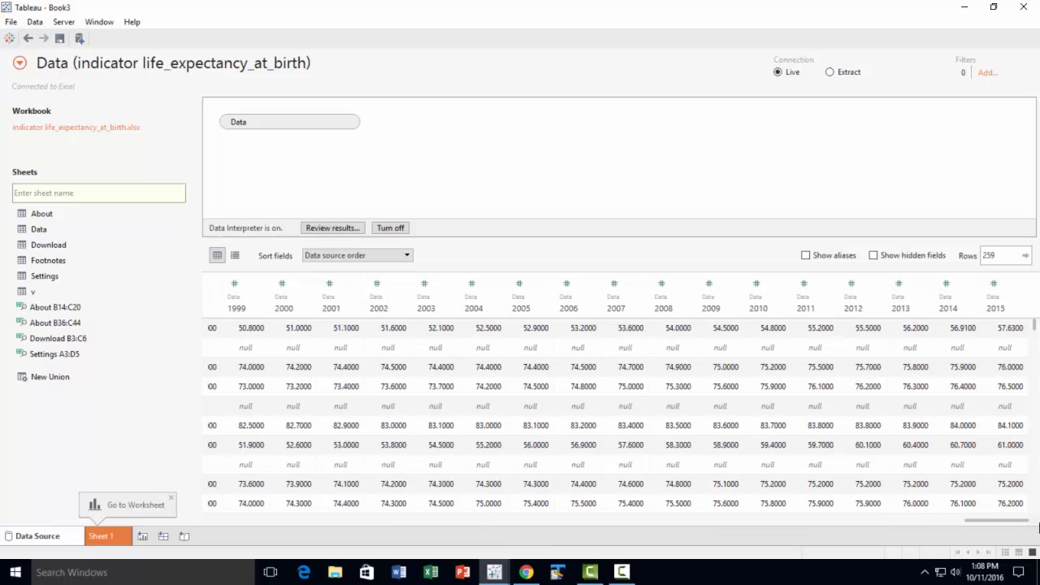
{"action": "left_click", "coordinate": [995, 292], "text": "shift"}
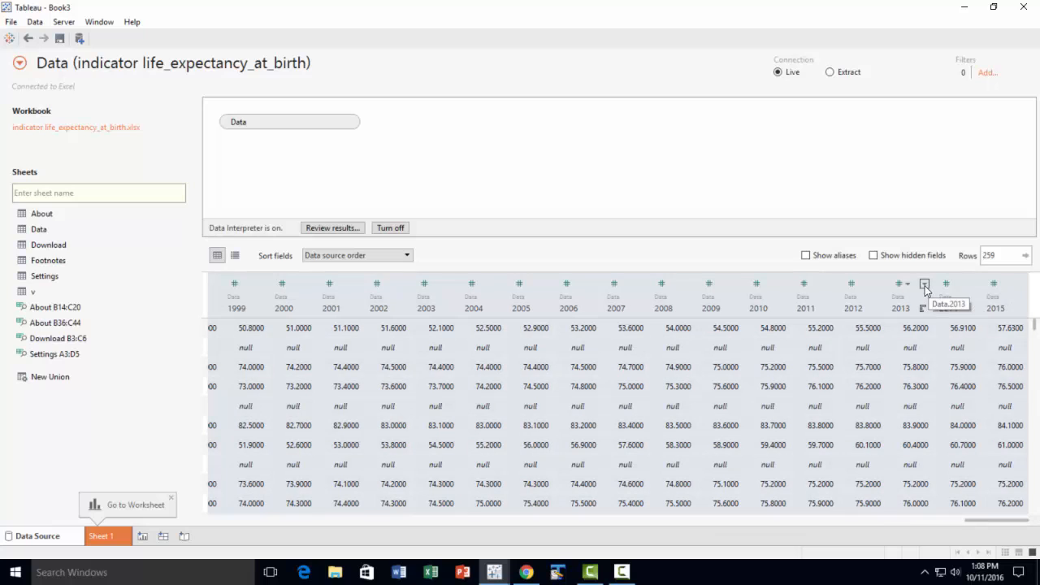
{"action": "left_click", "coordinate": [925, 285]}
{"action": "left_click", "coordinate": [953, 367]}
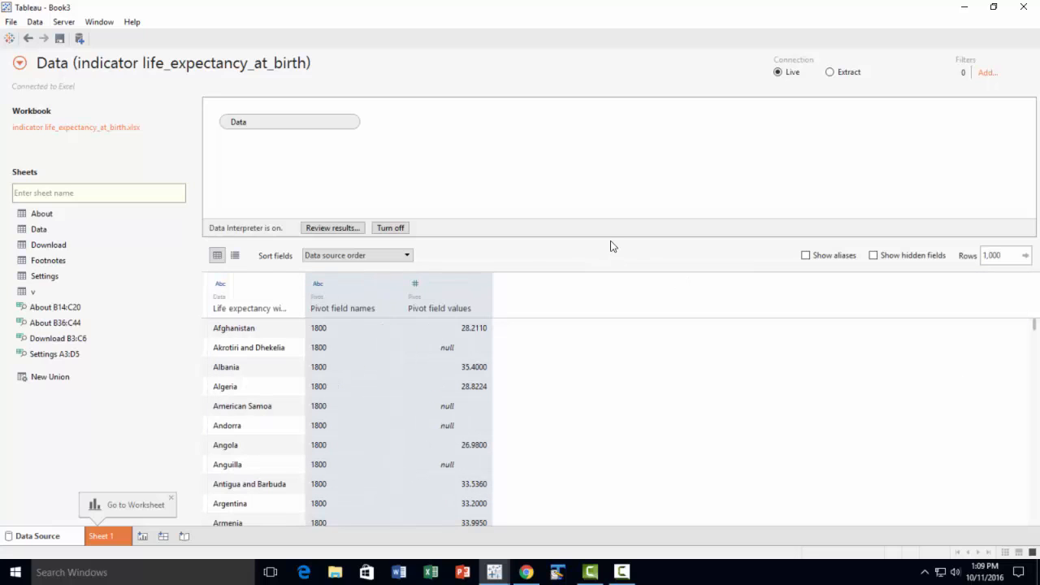
Rename the life expectancy field holding the country names as Country and the pivot field names column as Year
{"action": "double_click", "coordinate": [242, 308]}
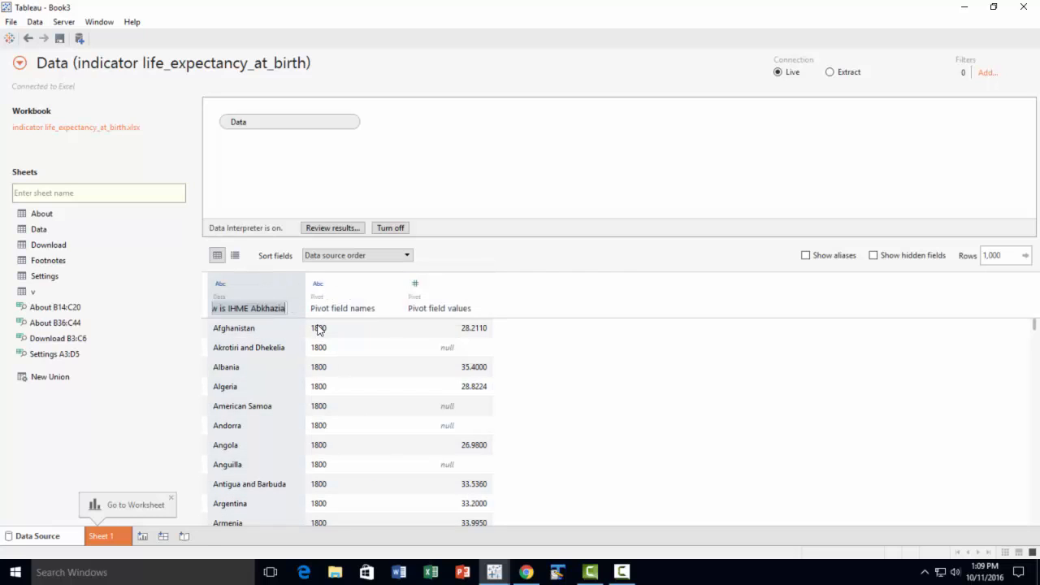
{"action": "type", "text": "Country"}
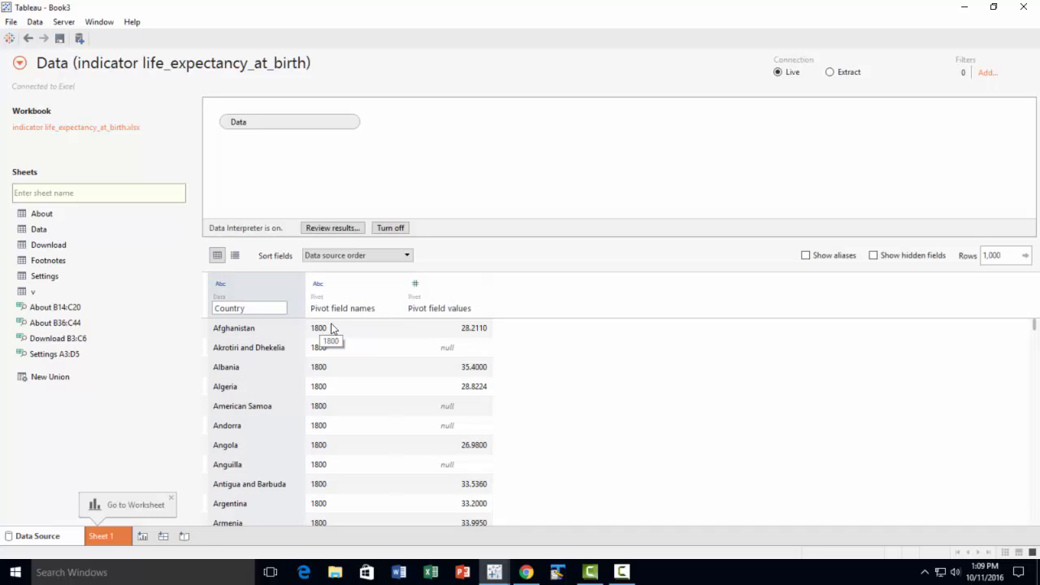
{"action": "left_click", "coordinate": [346, 309]}
{"action": "double_click", "coordinate": [343, 309]}
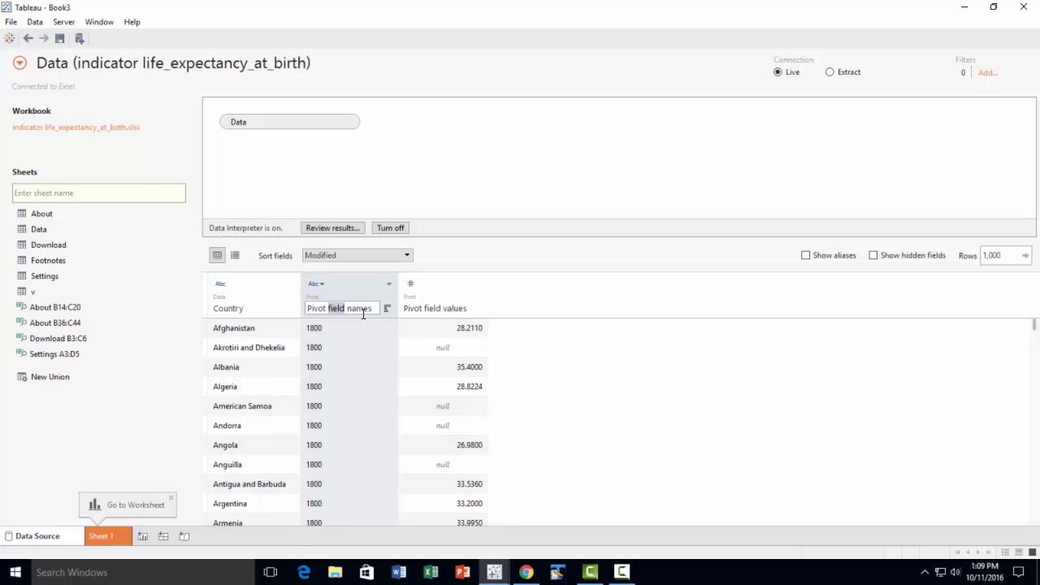
{"action": "left_click", "coordinate": [363, 314]}
{"action": "key", "text": "ctrl+a"}
{"action": "type", "text": "Year"}
Rename the pivot field values column as Life Expectancy
{"action": "left_click", "coordinate": [447, 310]}
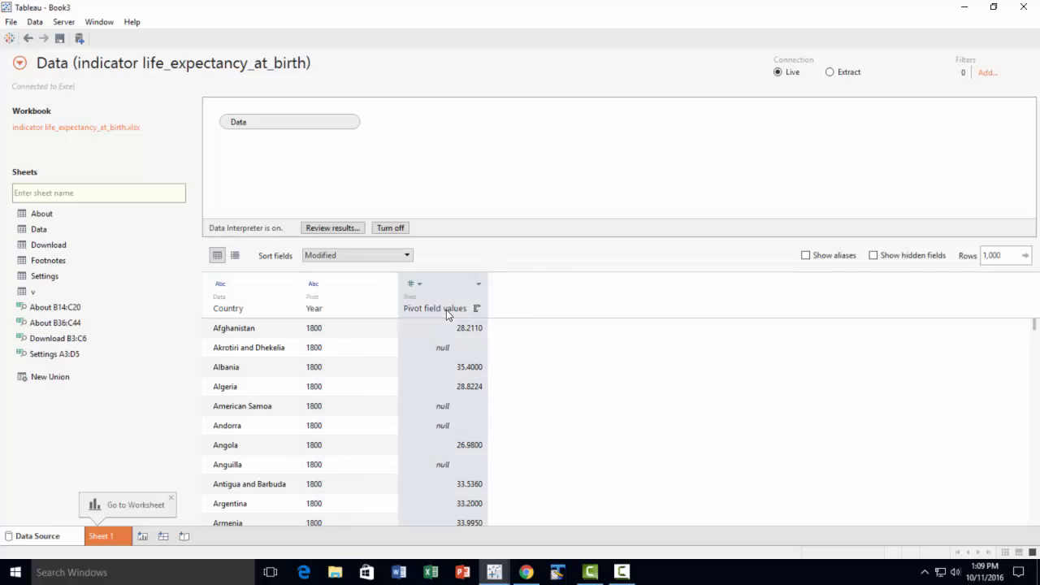
{"action": "double_click", "coordinate": [396, 309]}
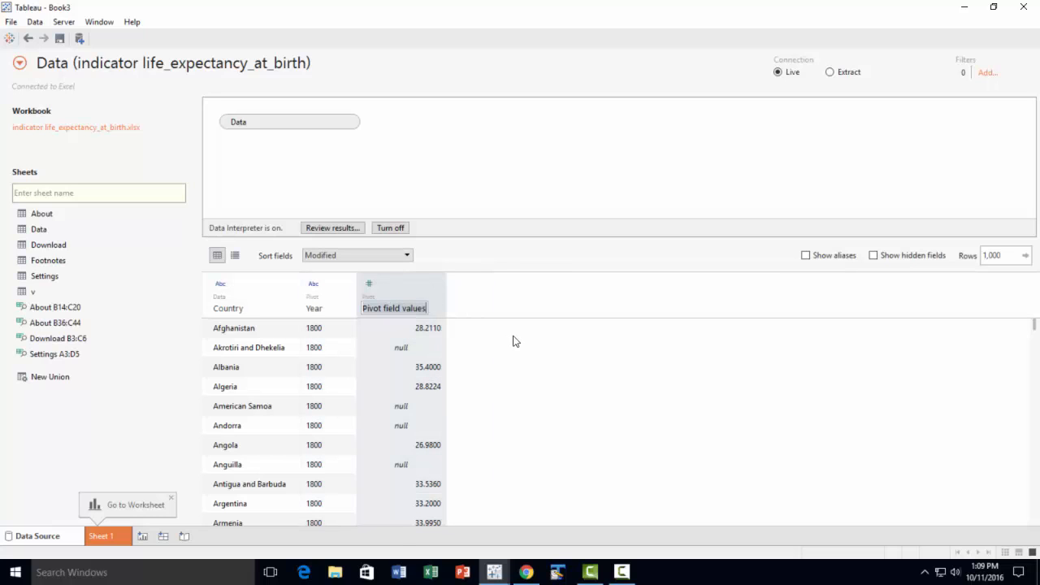
{"action": "type", "text": "Li"}
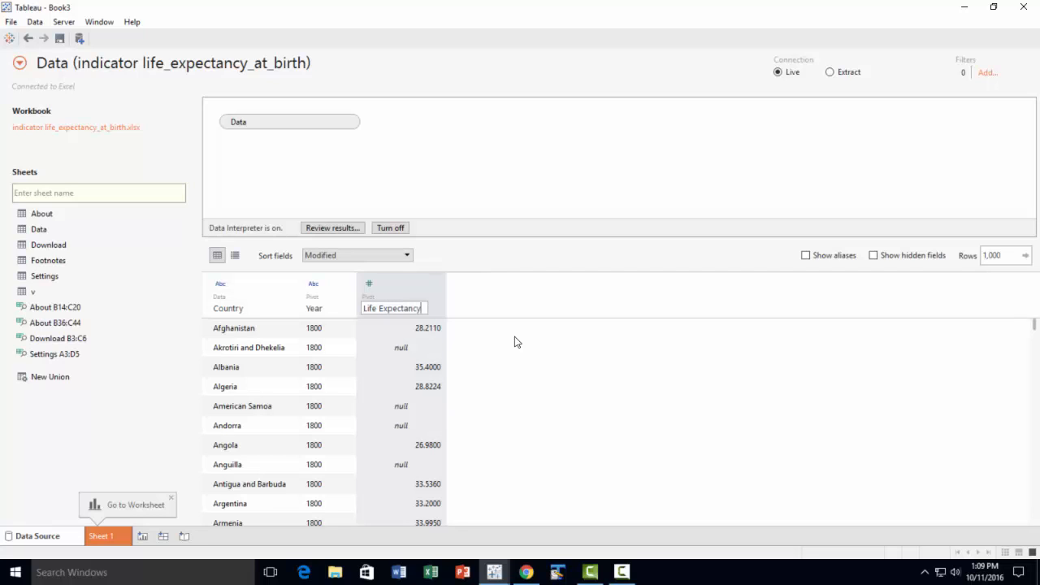
{"action": "type", "text": "fe Expectancy"}
{"action": "key", "text": "Return"}
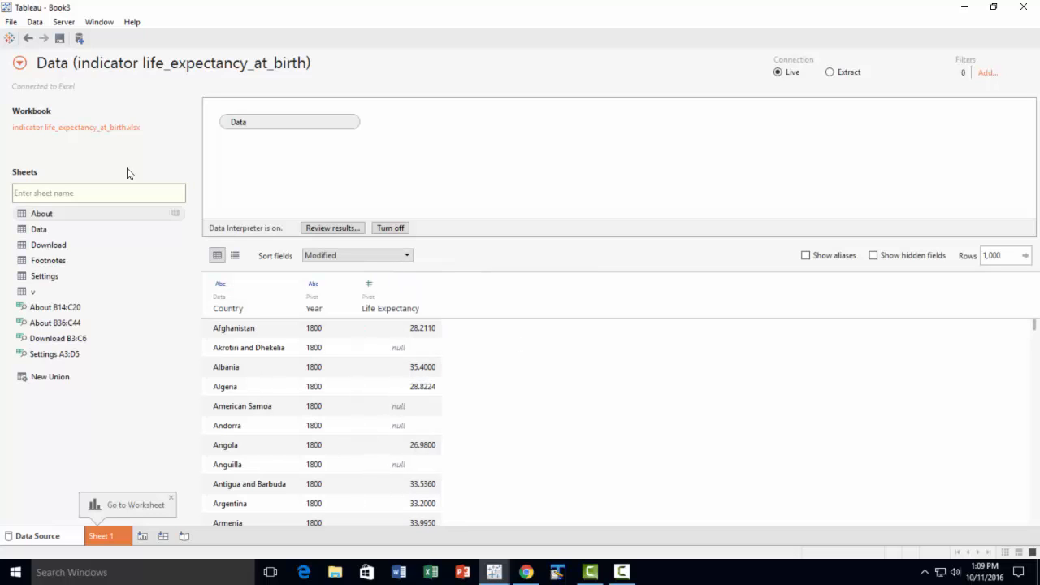
Connect to the Excel file countries of the world as a new data source and turn on its Data Interpreter
{"action": "left_click", "coordinate": [35, 23]}
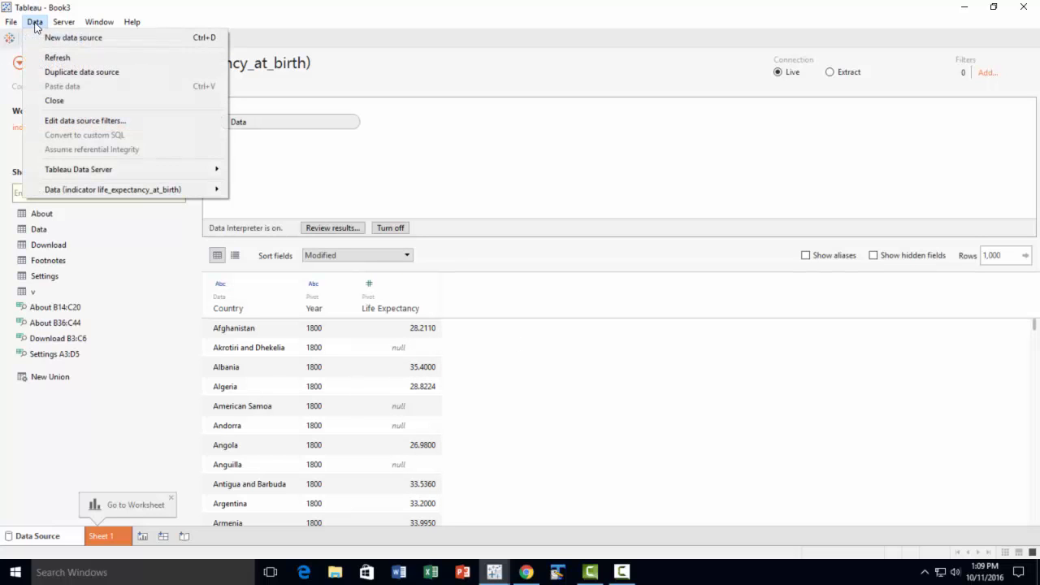
{"action": "left_click", "coordinate": [38, 37]}
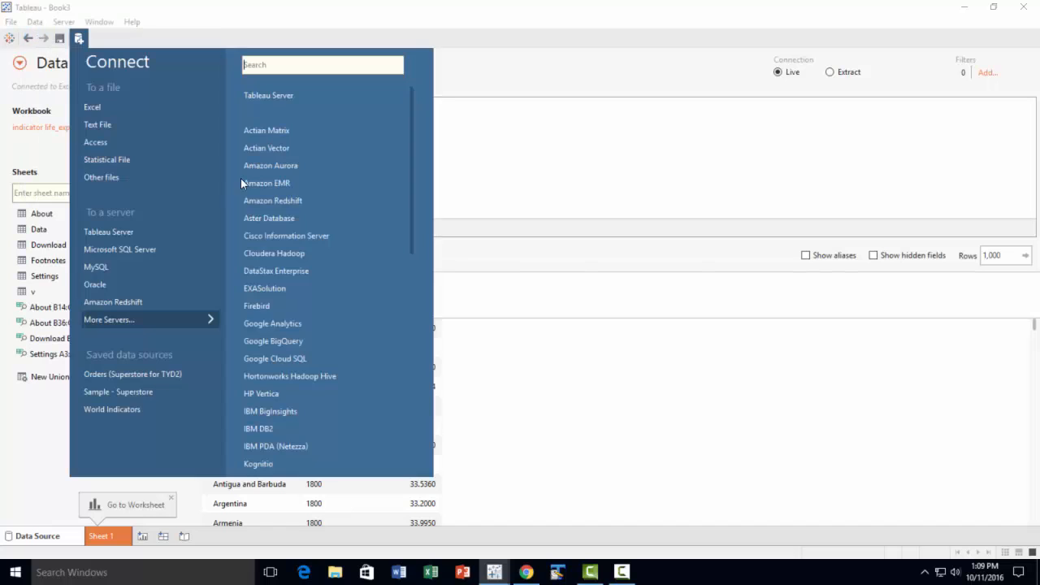
{"action": "left_click", "coordinate": [95, 106]}
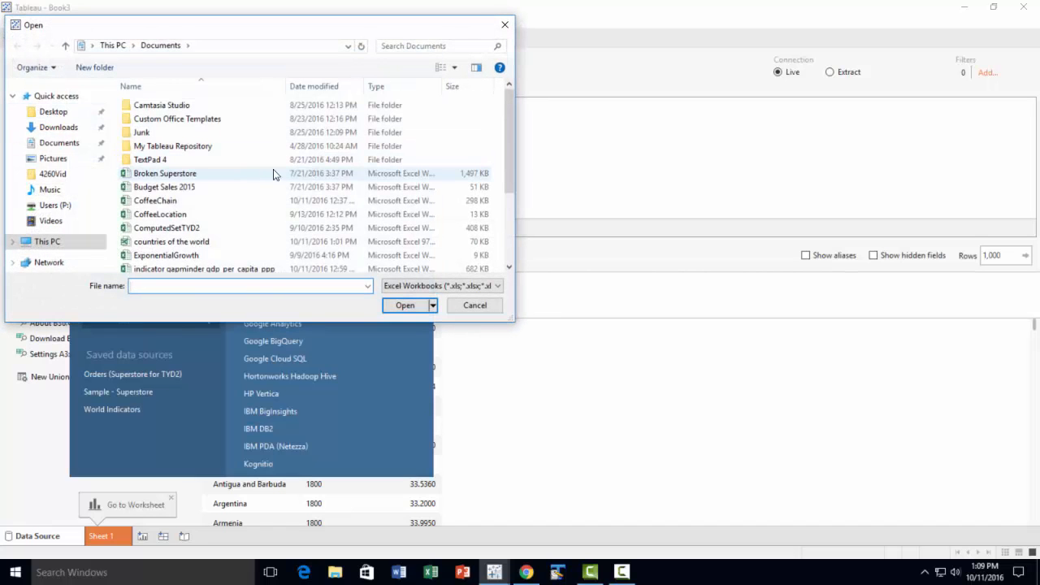
{"action": "scroll", "coordinate": [269, 174], "scroll_direction": "down", "scroll_amount": 2}
{"action": "left_click", "coordinate": [176, 172]}
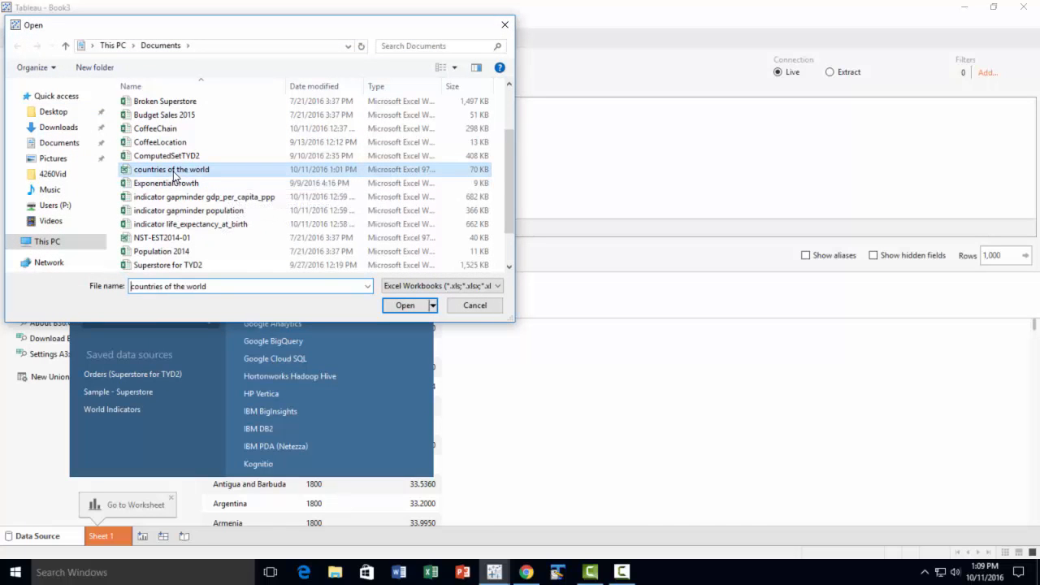
{"action": "left_click", "coordinate": [405, 305]}
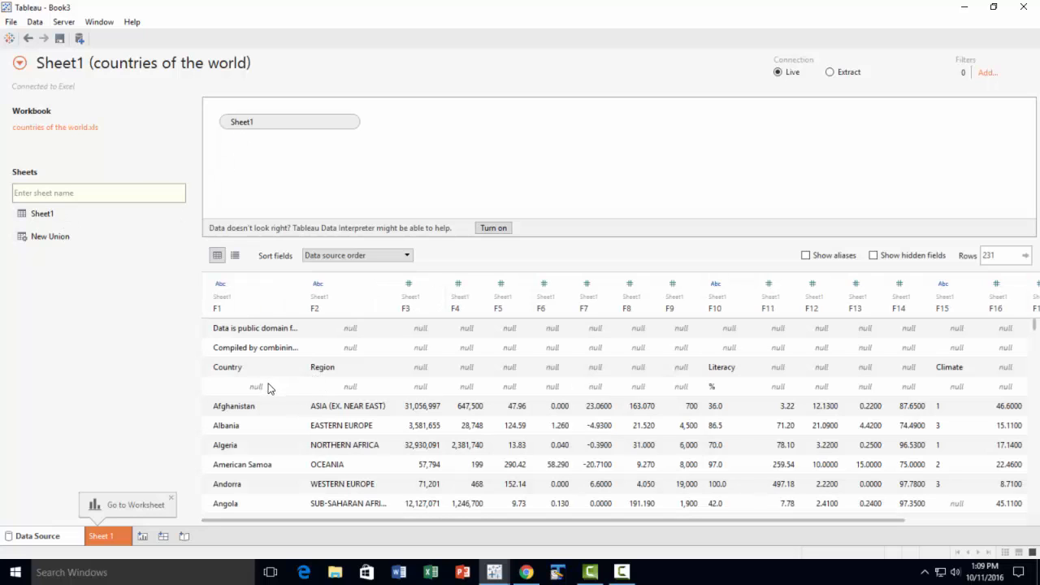
{"action": "left_click", "coordinate": [493, 228]}
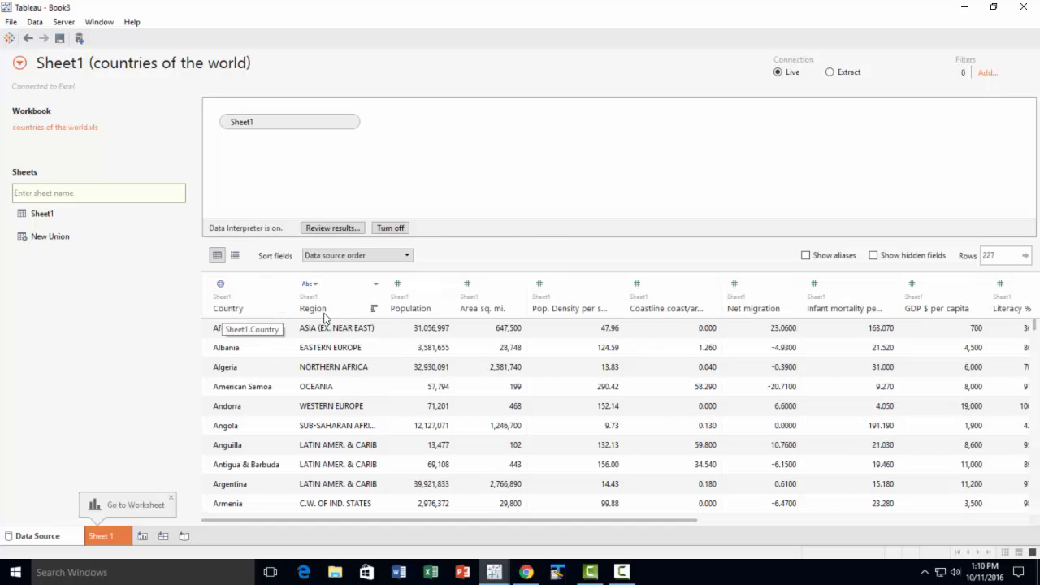
Hide all the columns from Population through Service in the countries of the world data, keeping only Country and Region
{"action": "left_click", "coordinate": [422, 286]}
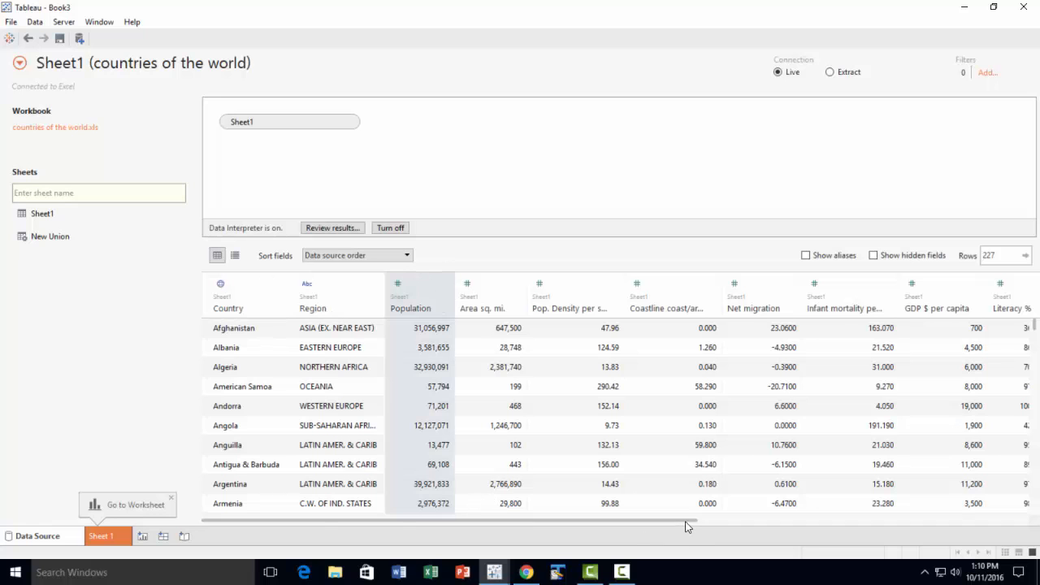
{"action": "left_click_drag", "start_coordinate": [686, 521], "coordinate": [1024, 536]}
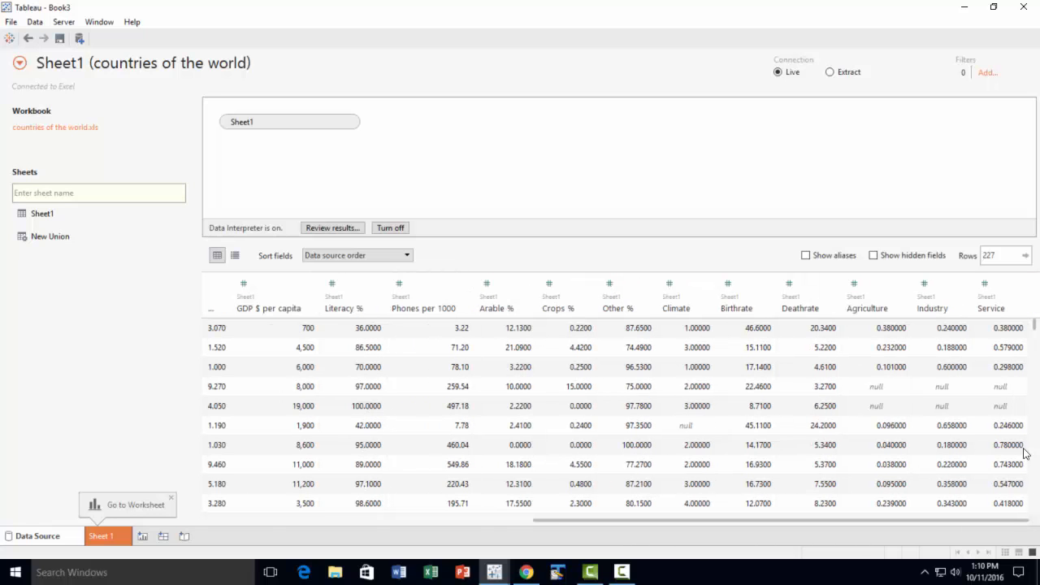
{"action": "left_click", "coordinate": [1019, 285]}
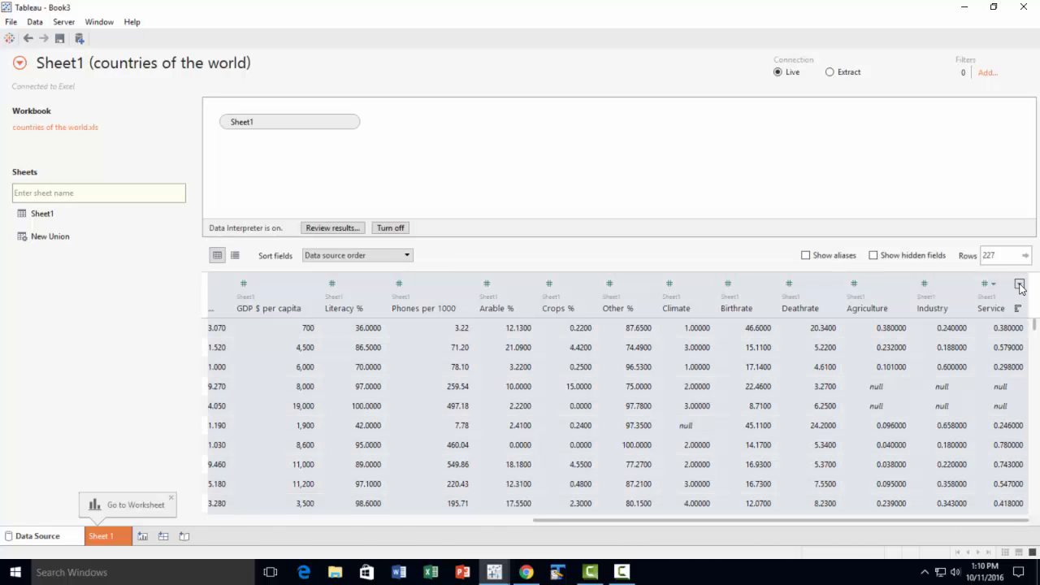
{"action": "left_click", "coordinate": [1019, 286]}
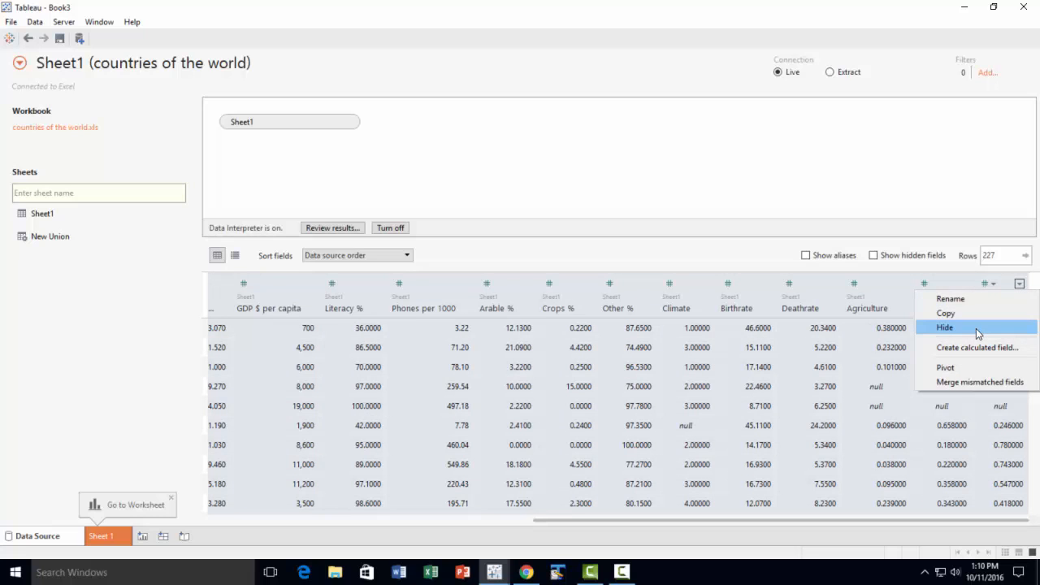
{"action": "left_click", "coordinate": [978, 328]}
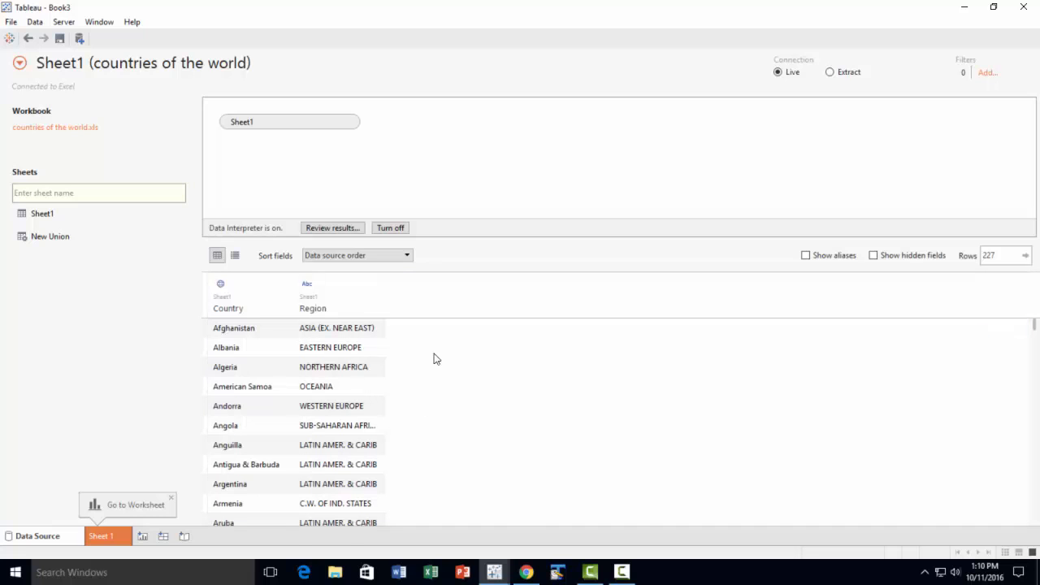